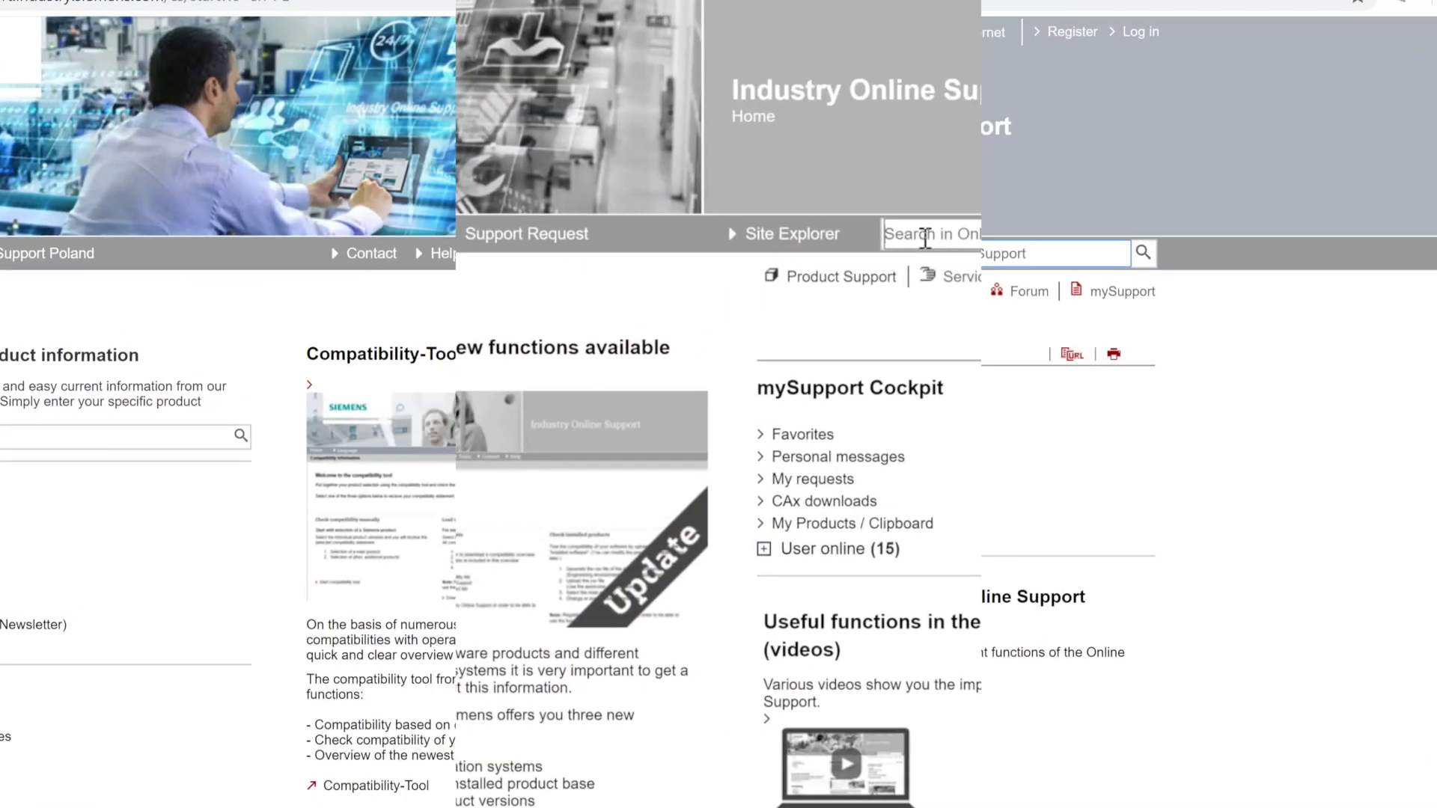
# Enter the order number '6es7 21' in the site search to list matching part numbers
pyautogui.write('6es7 ')
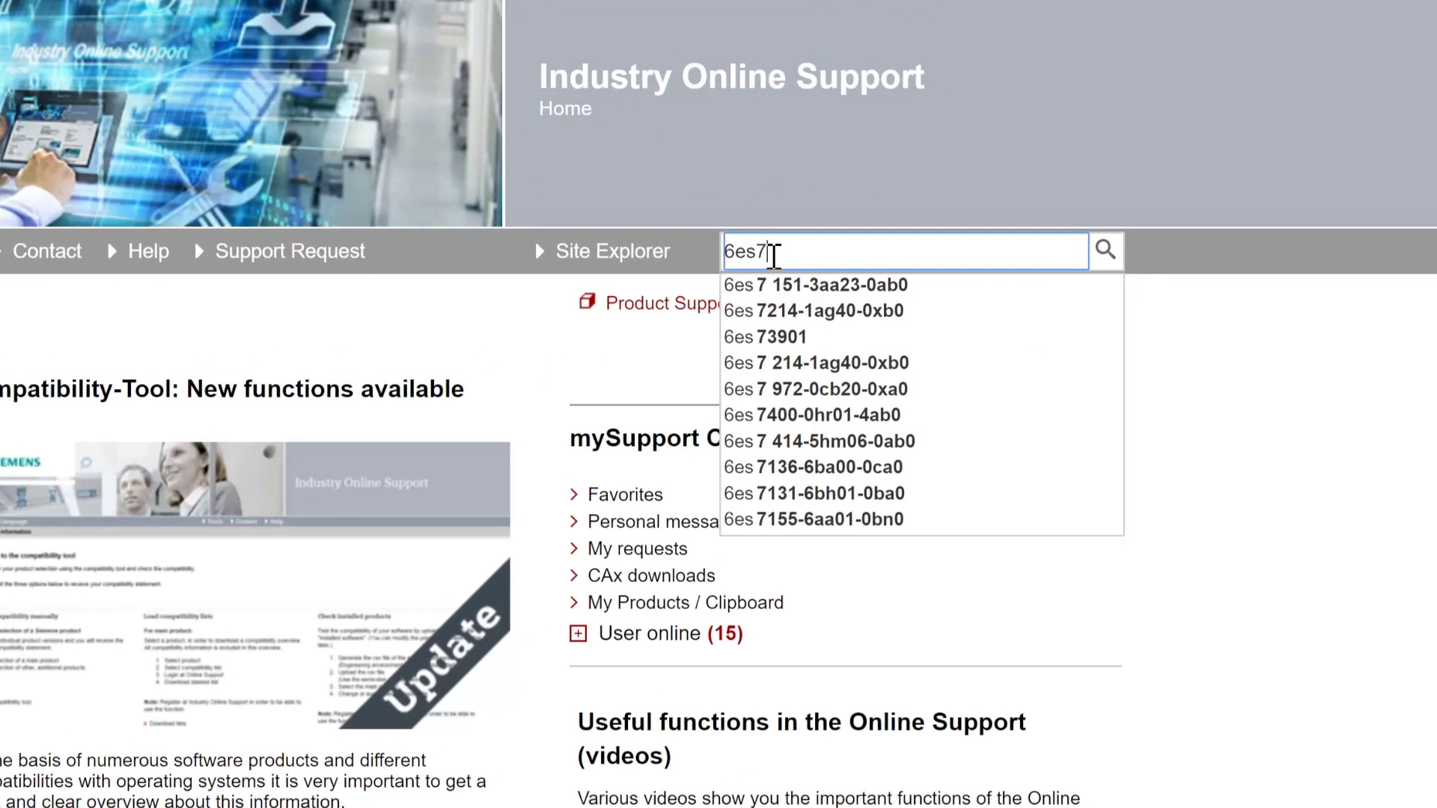
pyautogui.write('212-1be40-0xb0')
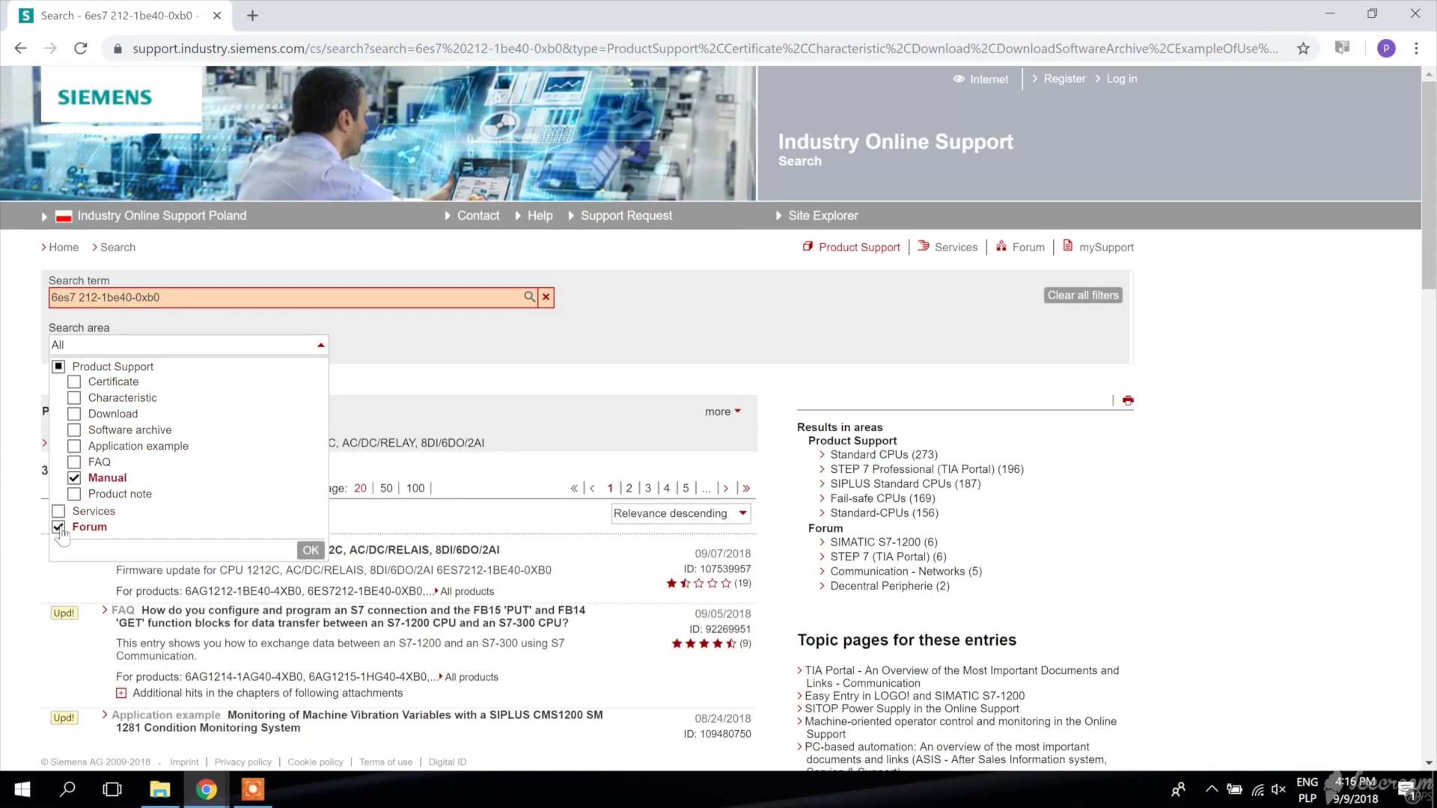
# Filter results to manuals, open the SIMATIC S7-1200 Programmable controller entry, and download its PDF
pyautogui.click(311, 551)
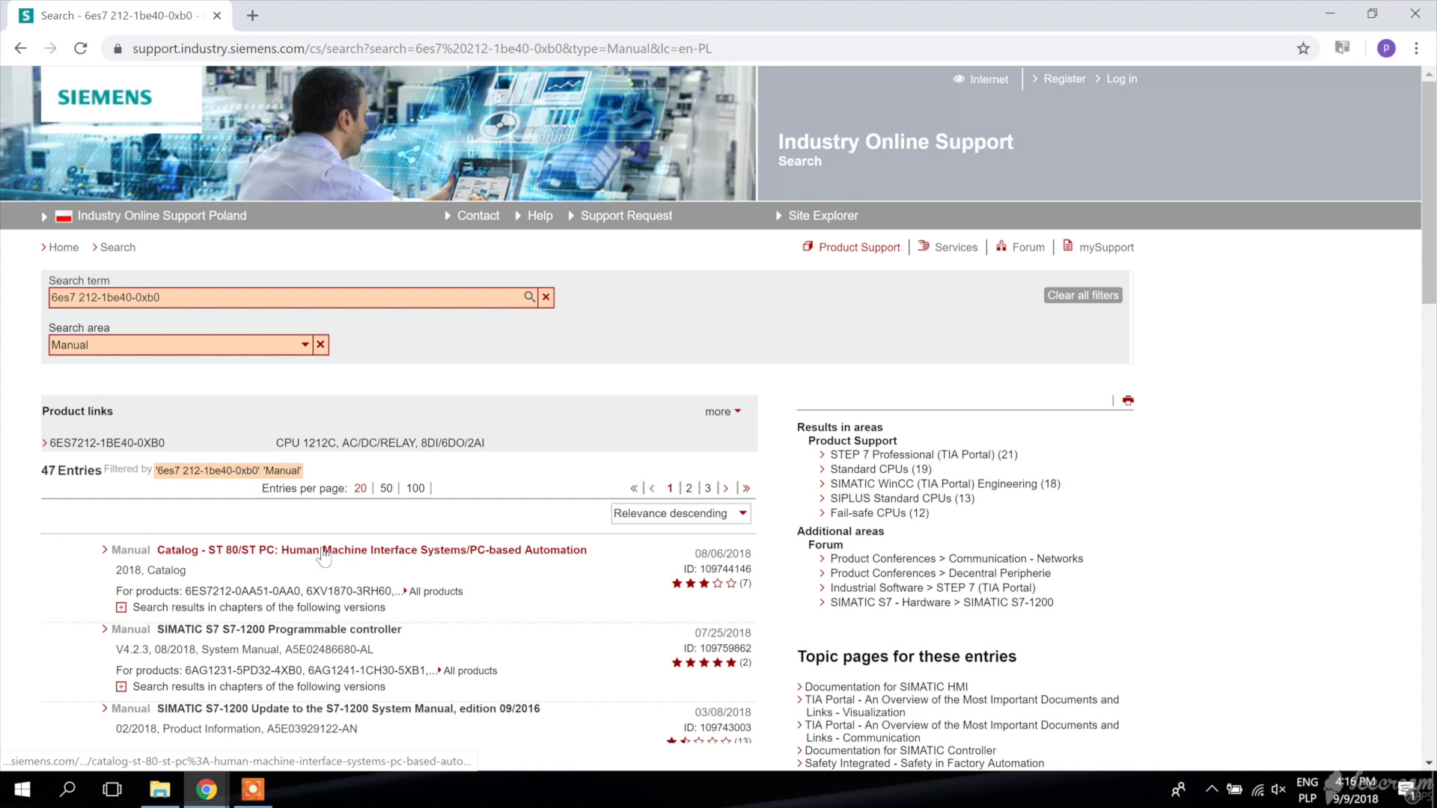
pyautogui.click(207, 636)
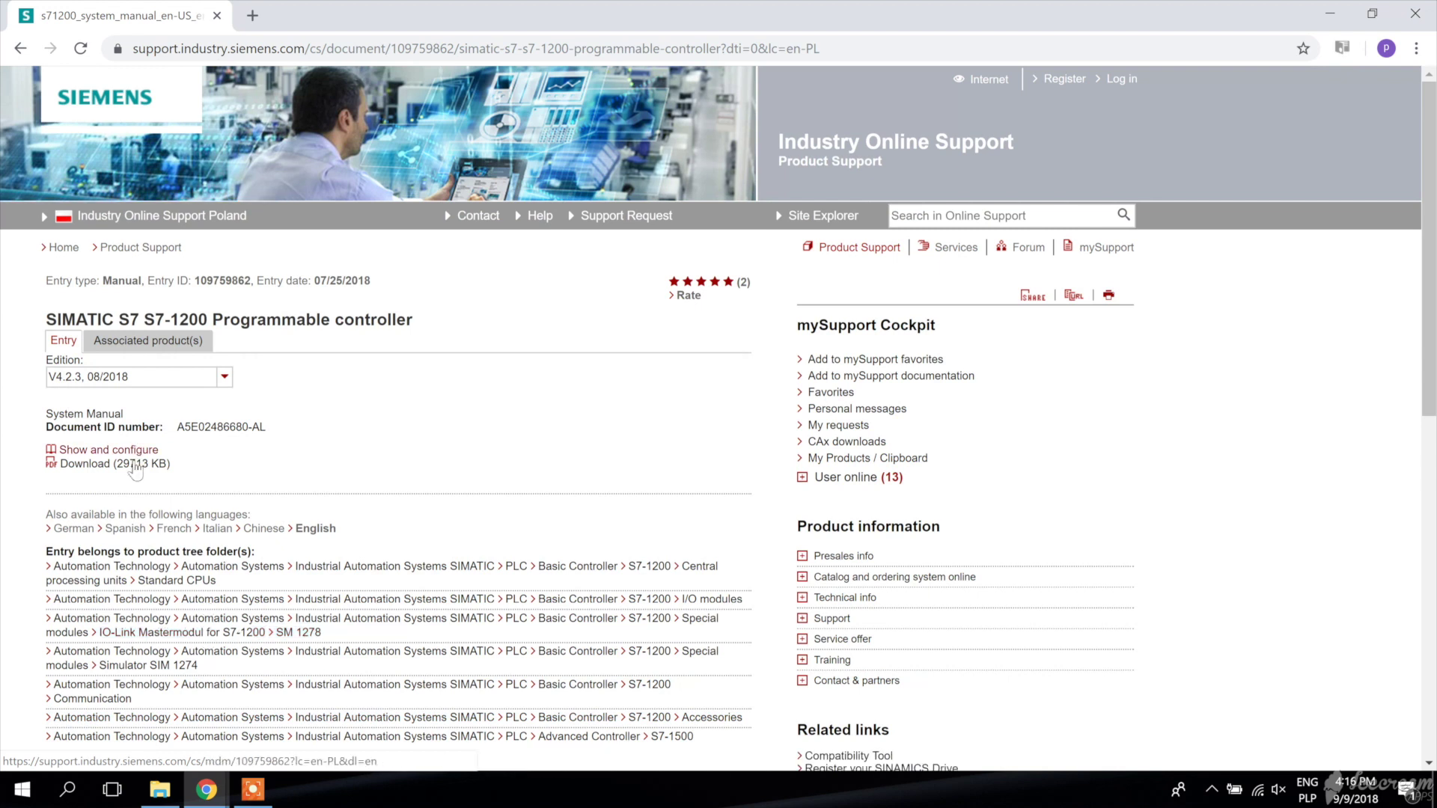
pyautogui.click(134, 466)
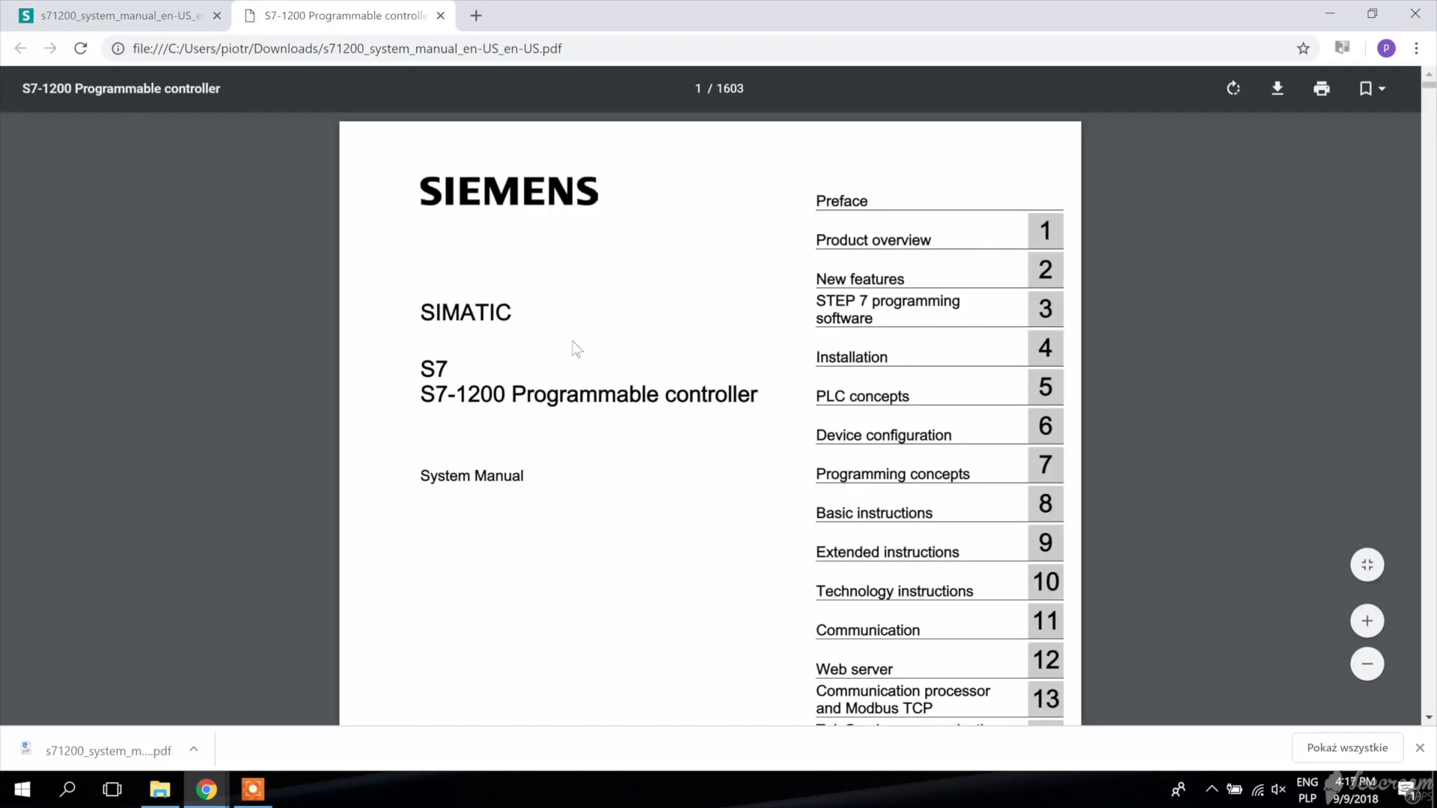
# Zoom out the S7-1200 manual in Chrome's viewer so the whole title page fits
pyautogui.scroll(-1, 577, 346)
pyautogui.hotkey('ctrl', '-')
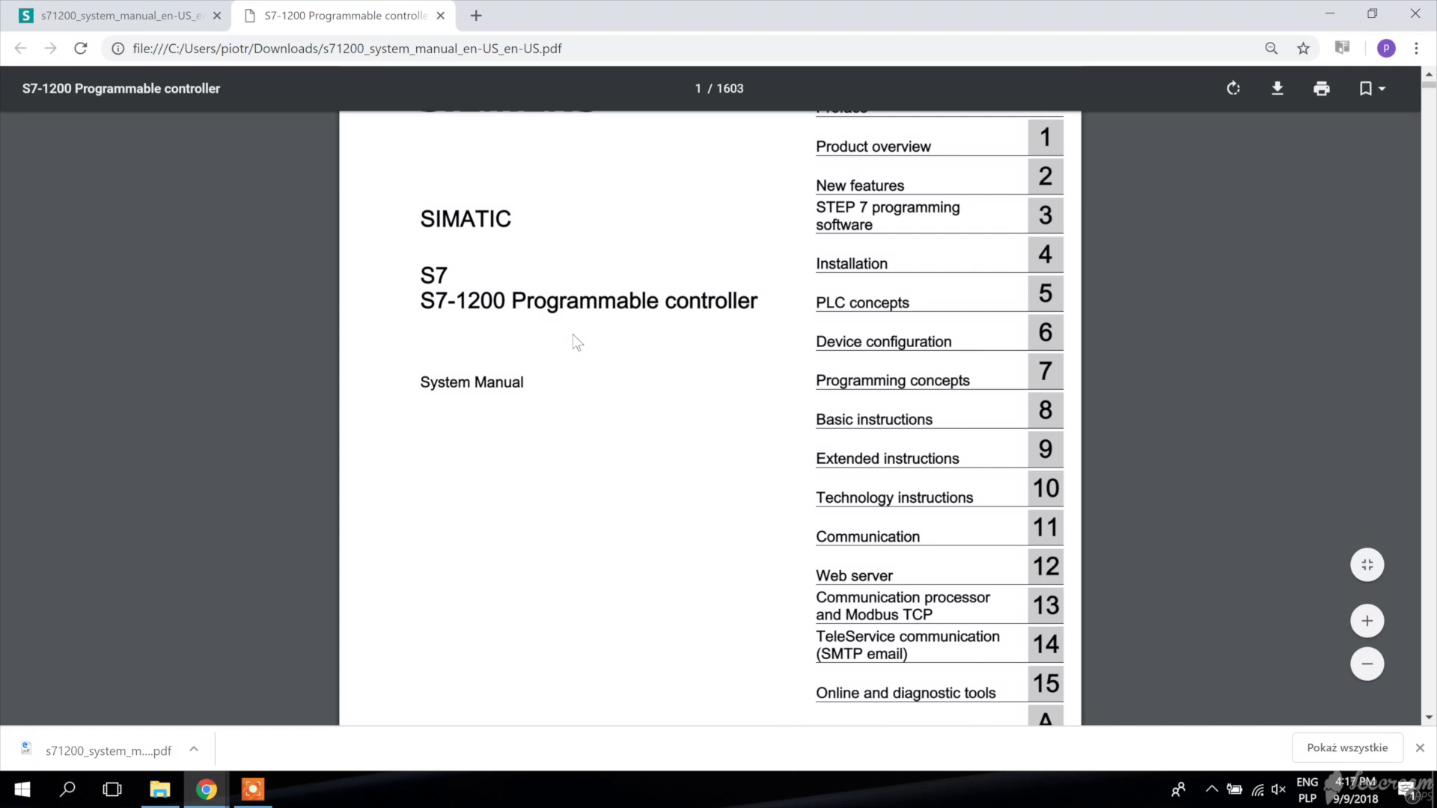
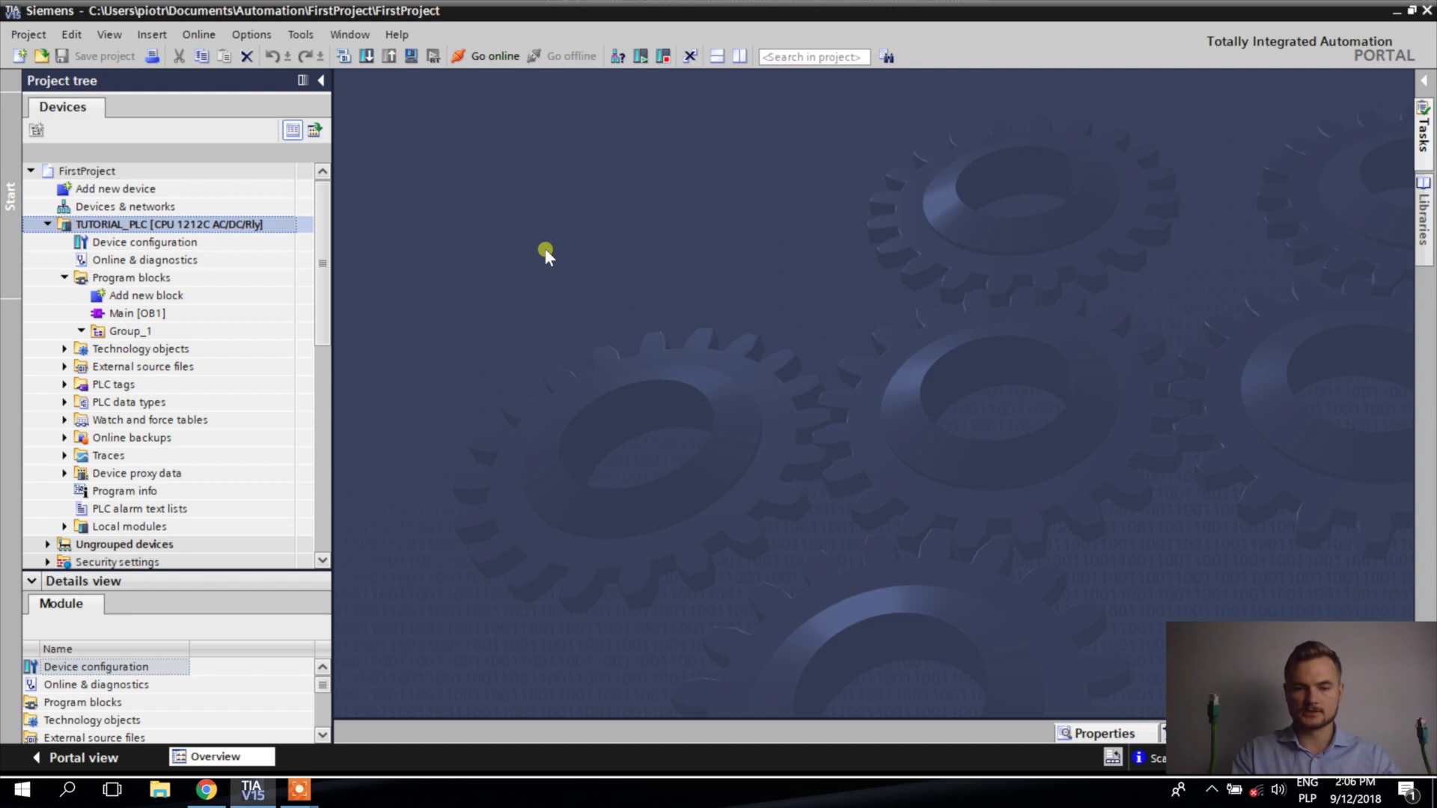
# Open TUTORIAL_PLC's device configuration, confirm the CPU's Ethernet address is 192.168.0.1, then close the editor
pyautogui.click(618, 293)
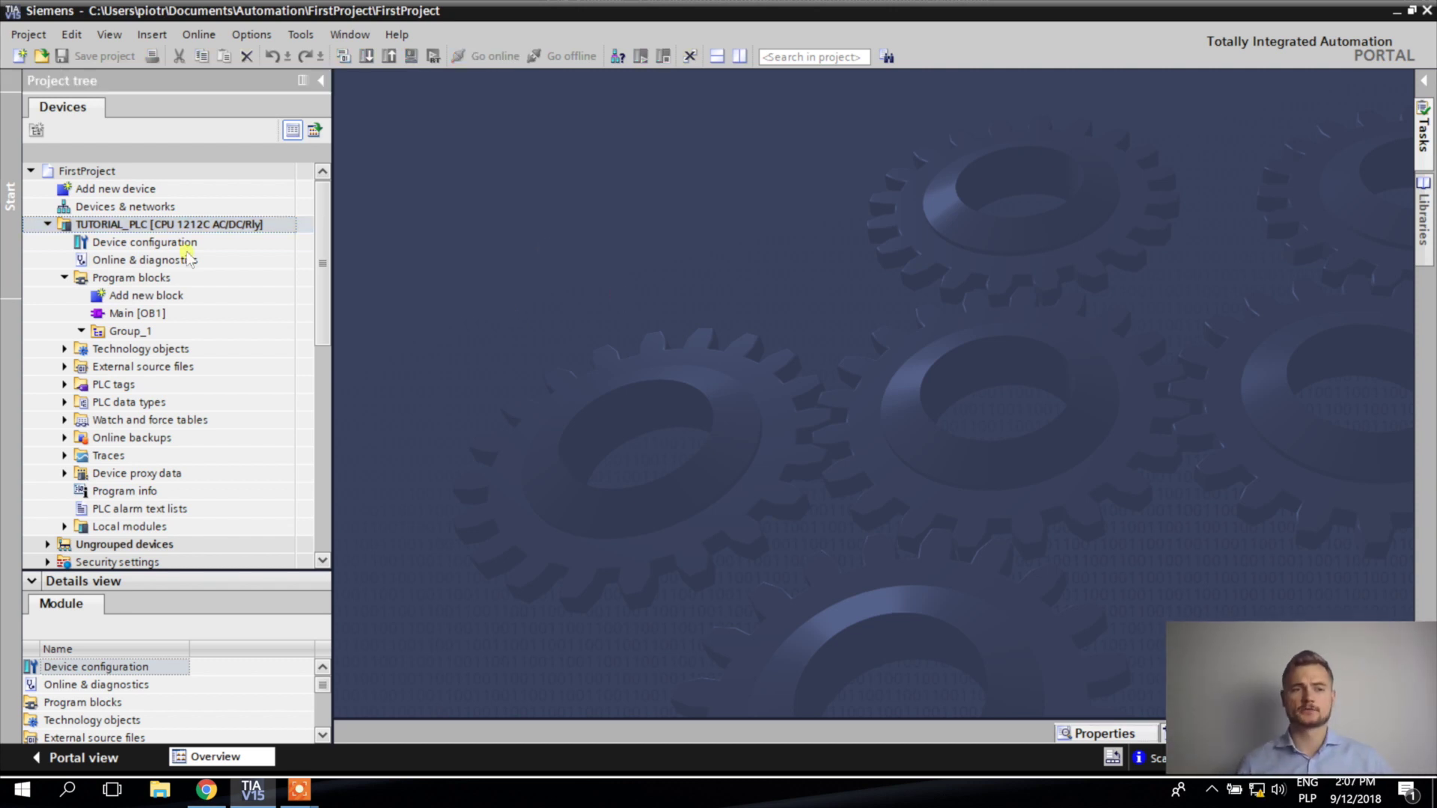
pyautogui.click(92, 224)
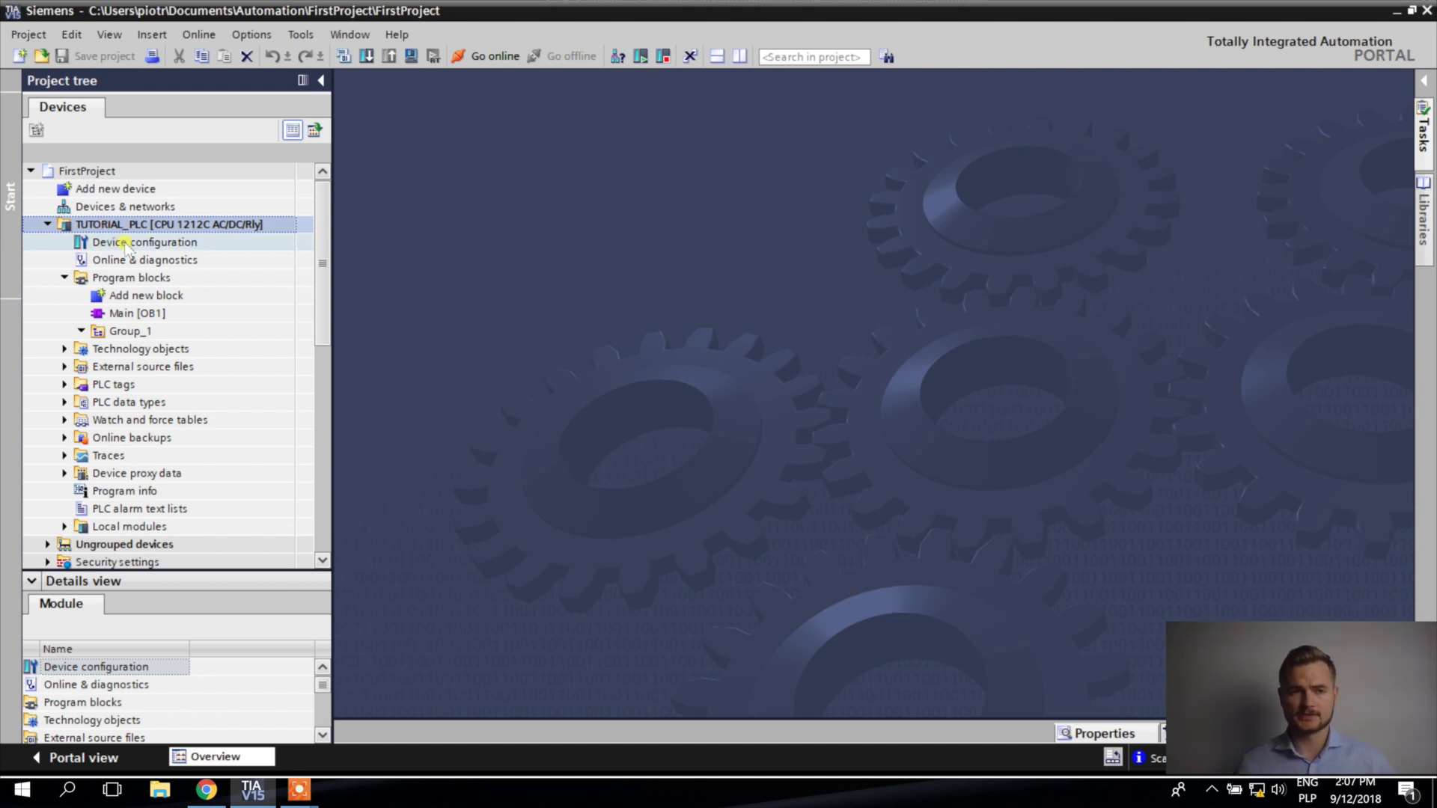
pyautogui.doubleClick(127, 245)
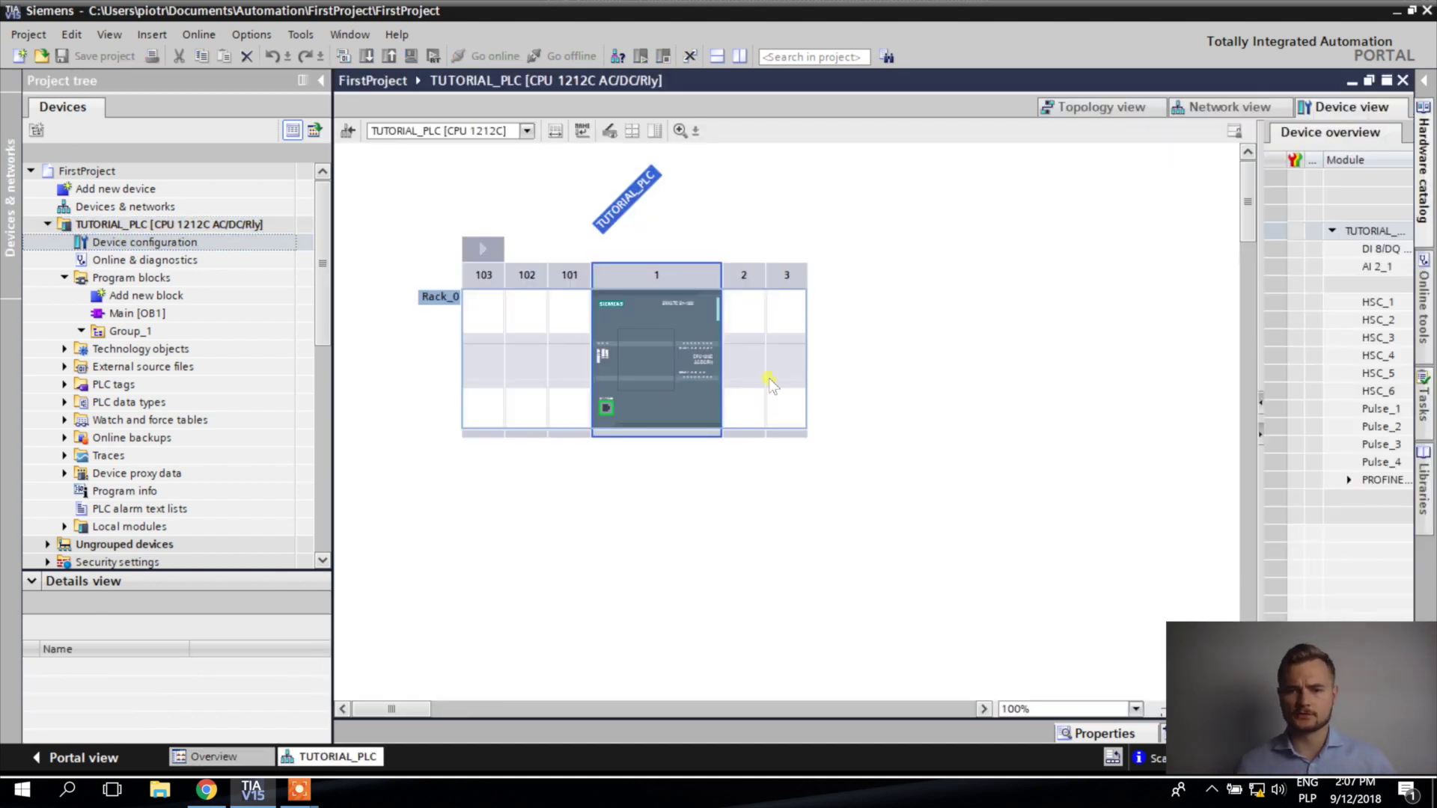
pyautogui.click(648, 375)
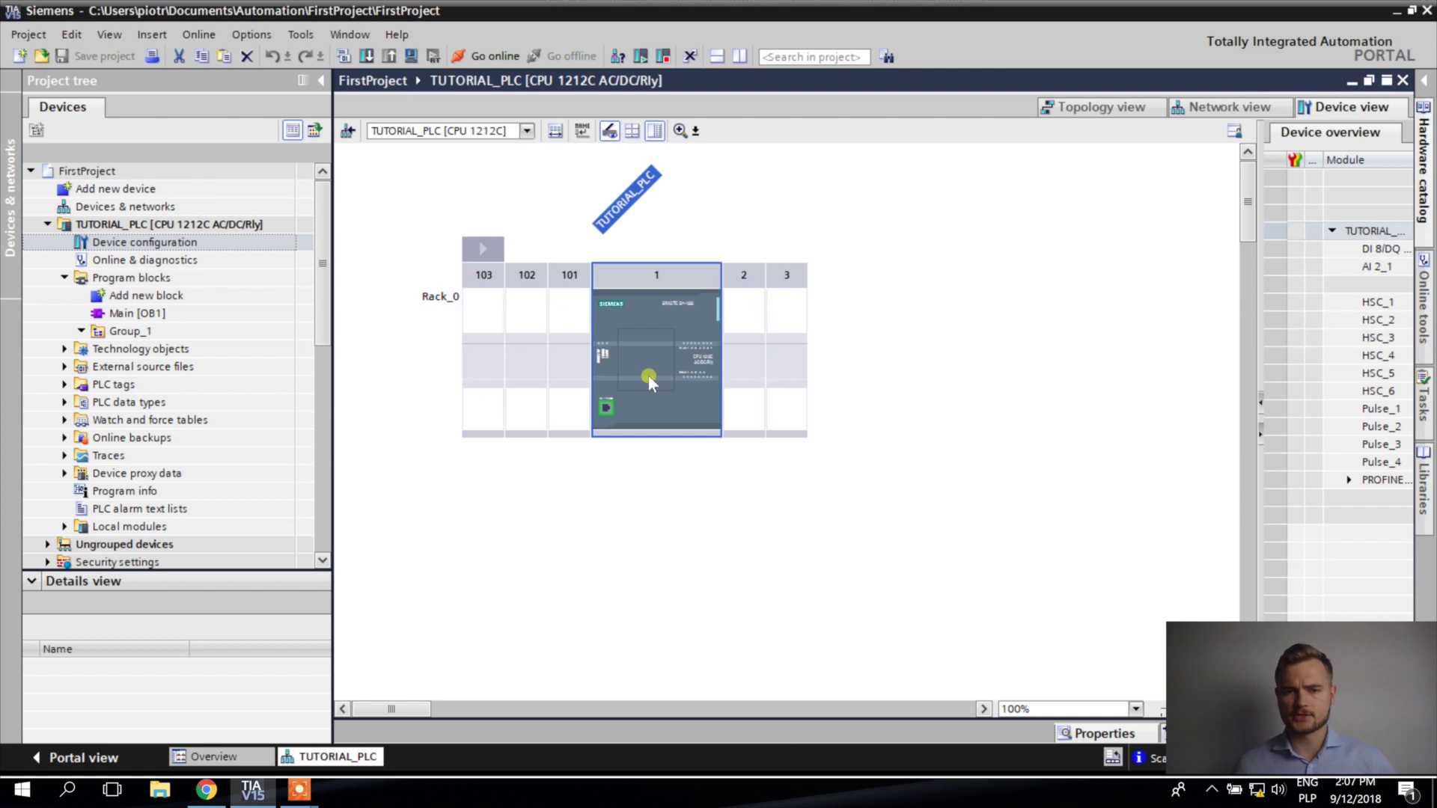
pyautogui.doubleClick(696, 411)
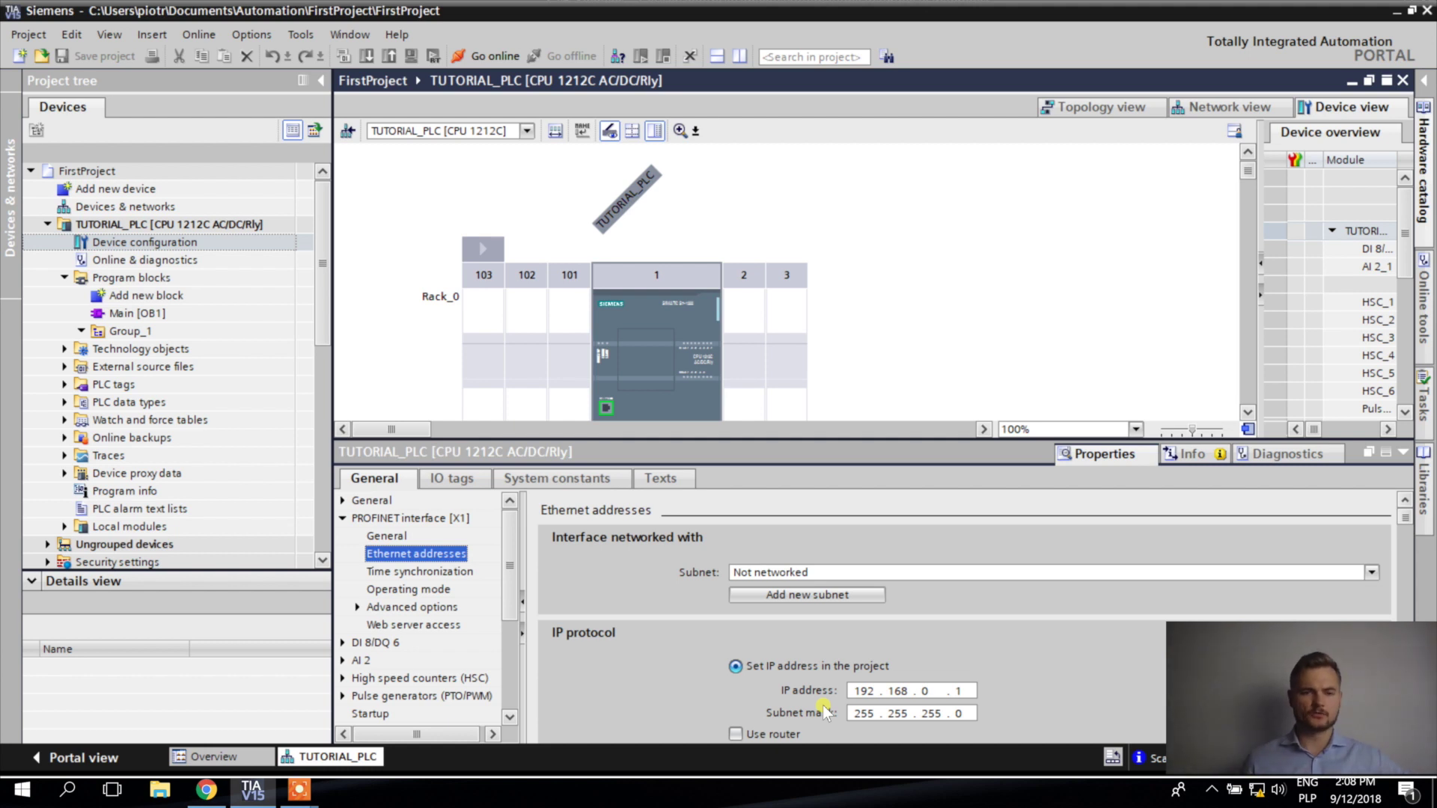
pyautogui.click(1403, 80)
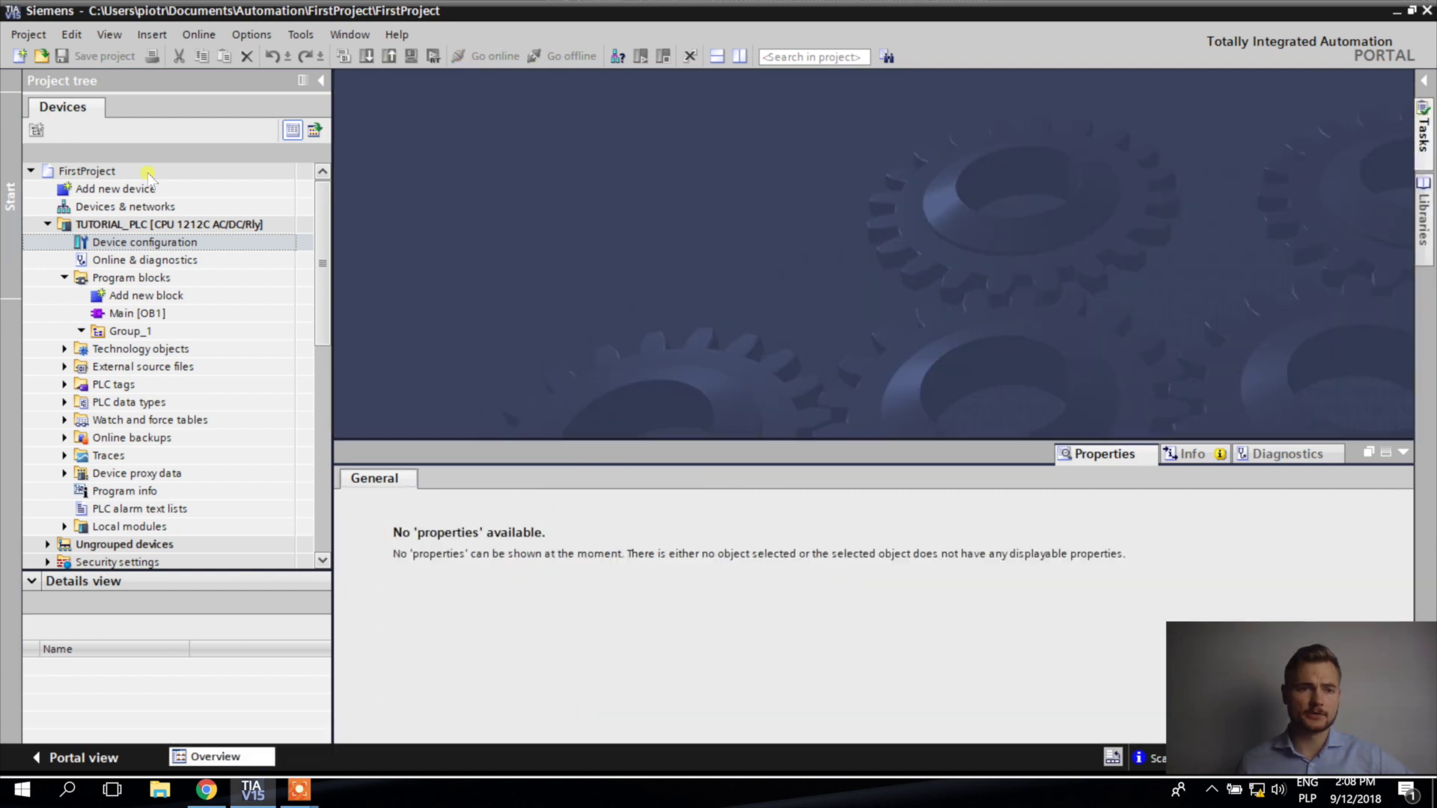
# Go online to TUTORIAL_PLC via PN/IE on the Intel I219-V adapter, showing all compatible devices
pyautogui.click(137, 226)
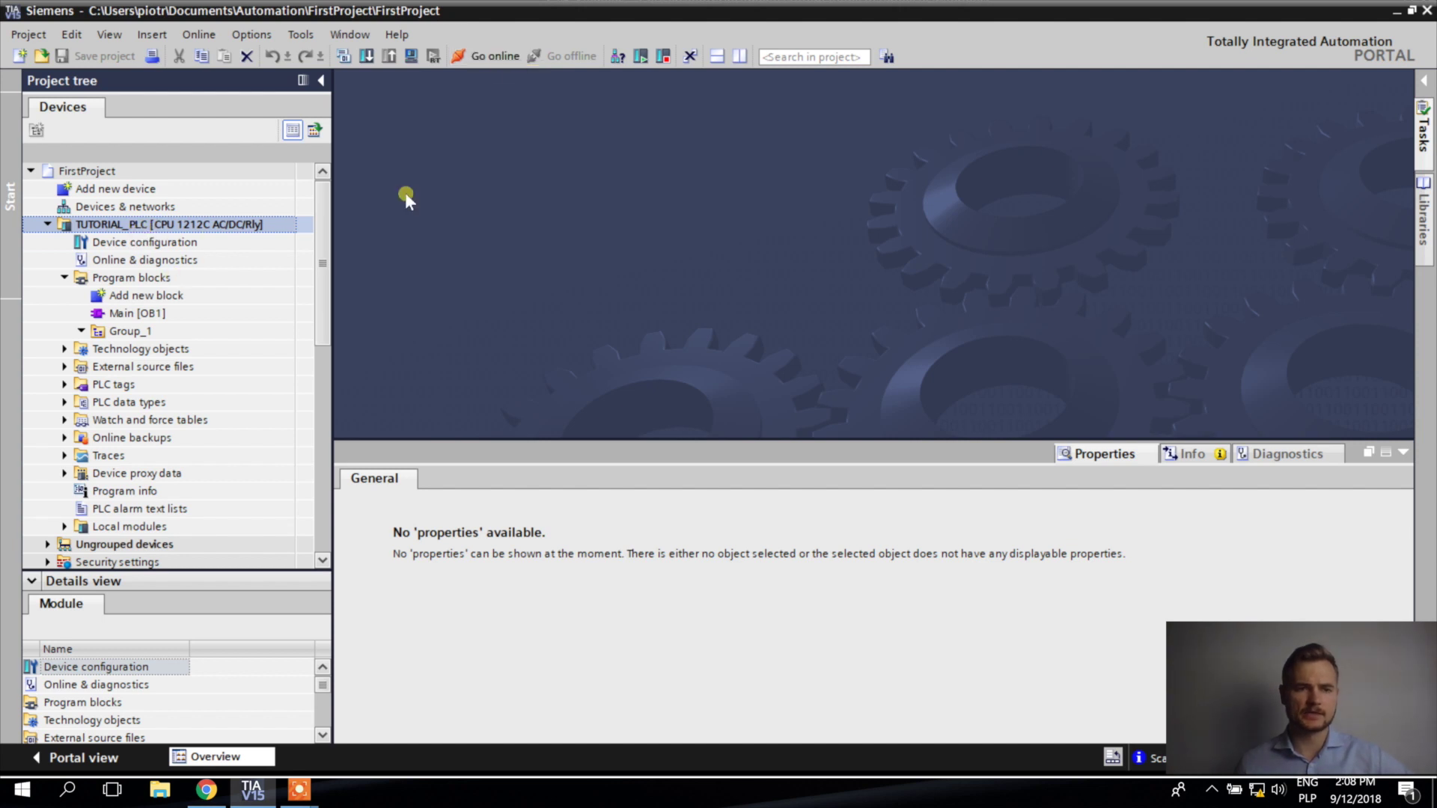
pyautogui.click(494, 57)
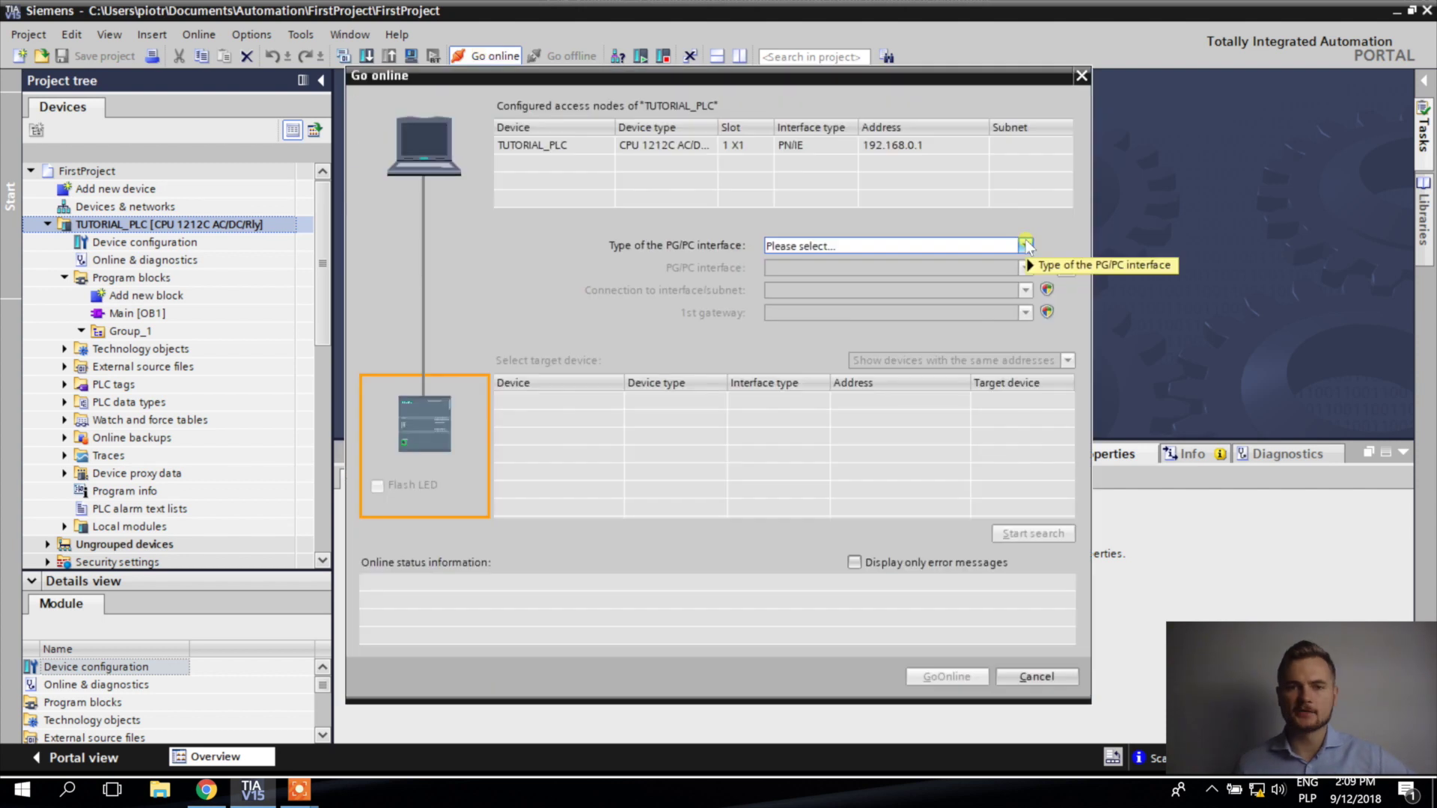
pyautogui.click(1026, 244)
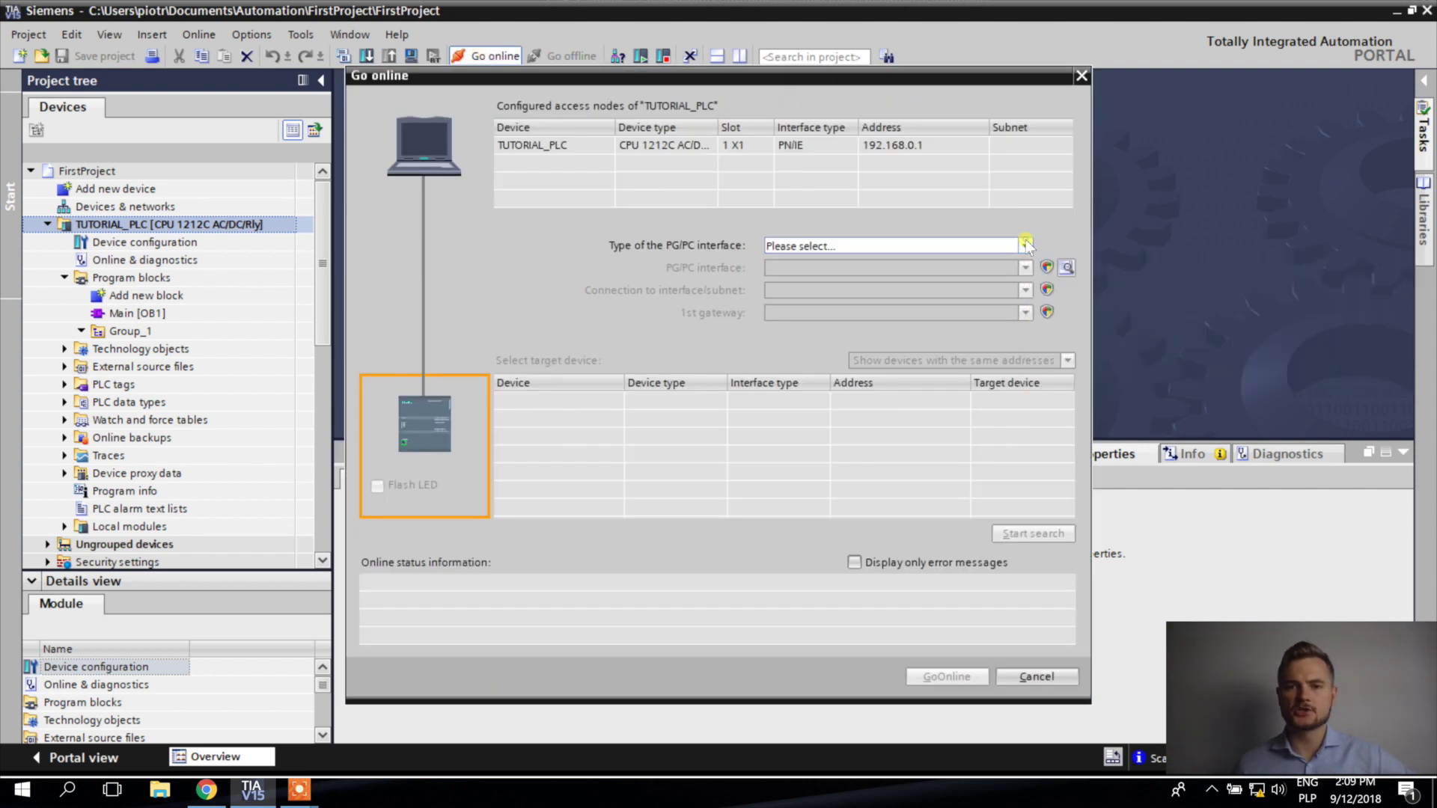
pyautogui.click(854, 282)
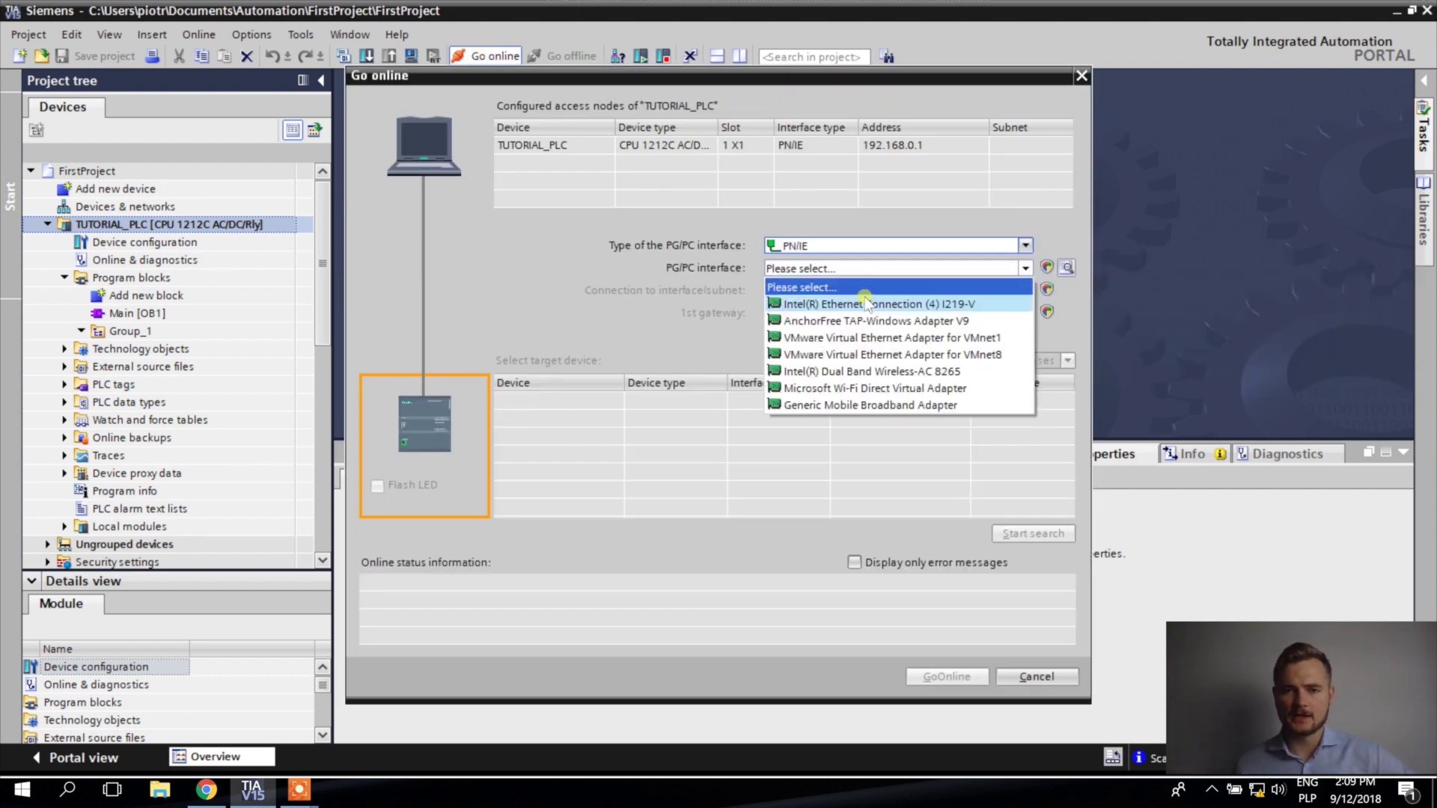
pyautogui.click(918, 307)
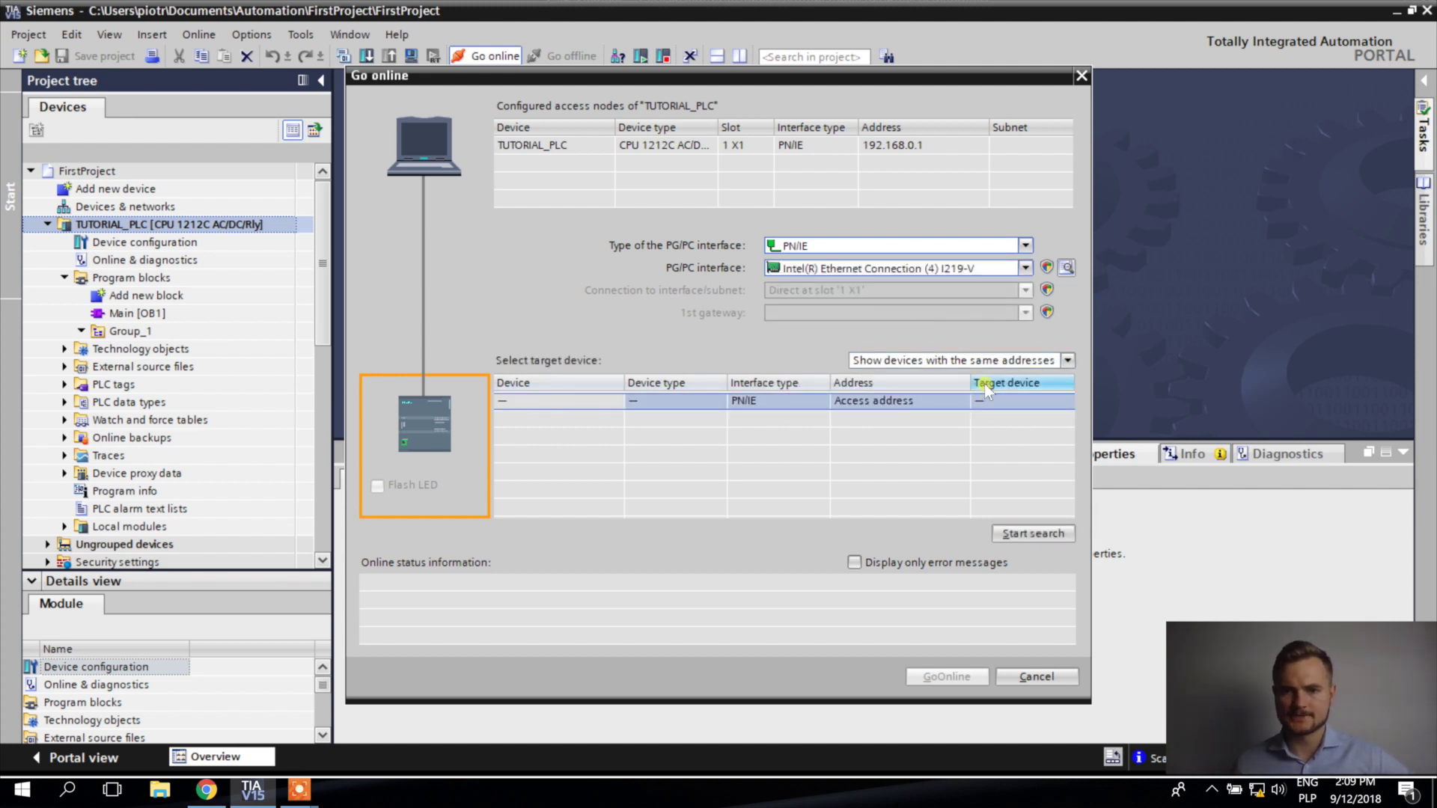
pyautogui.click(963, 362)
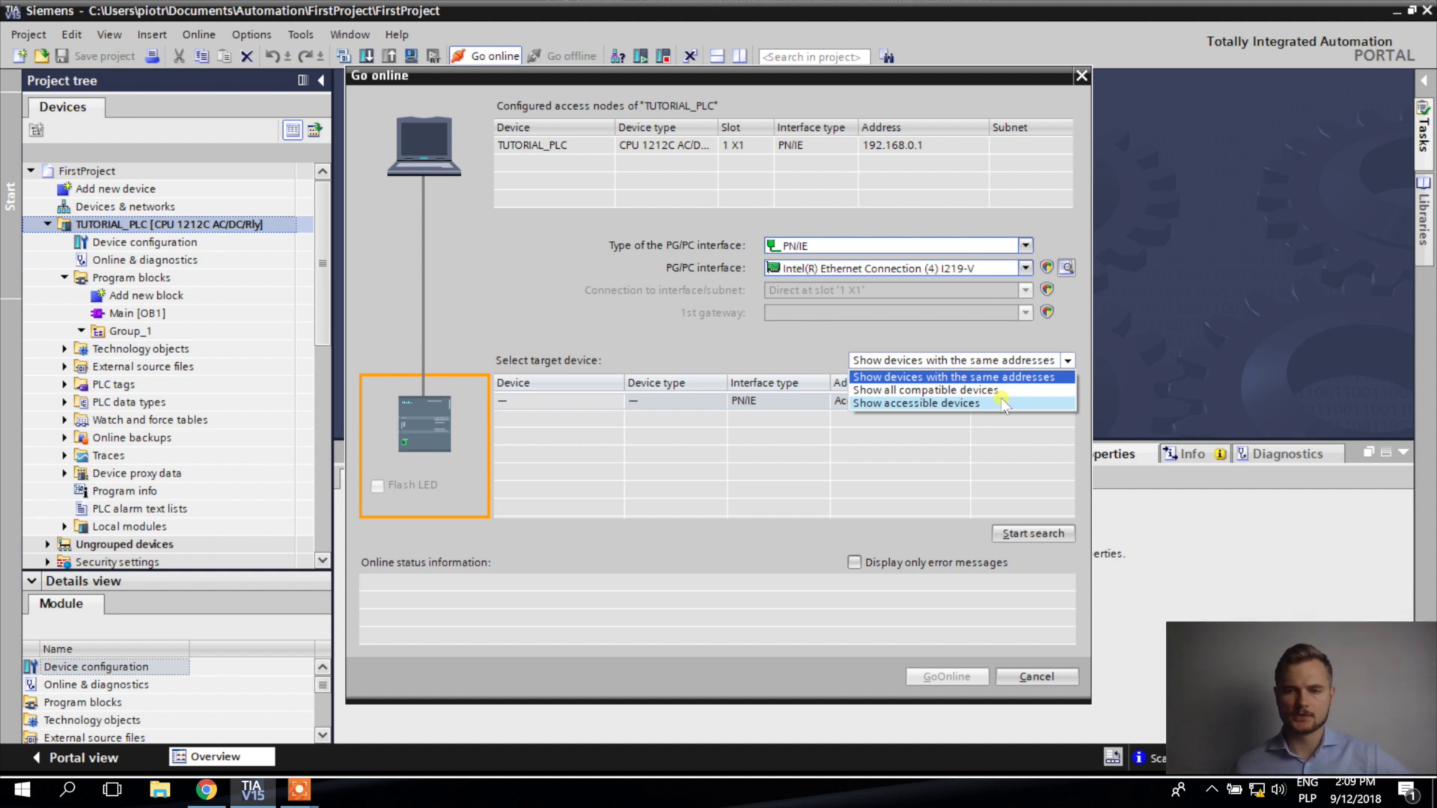
pyautogui.click(1001, 391)
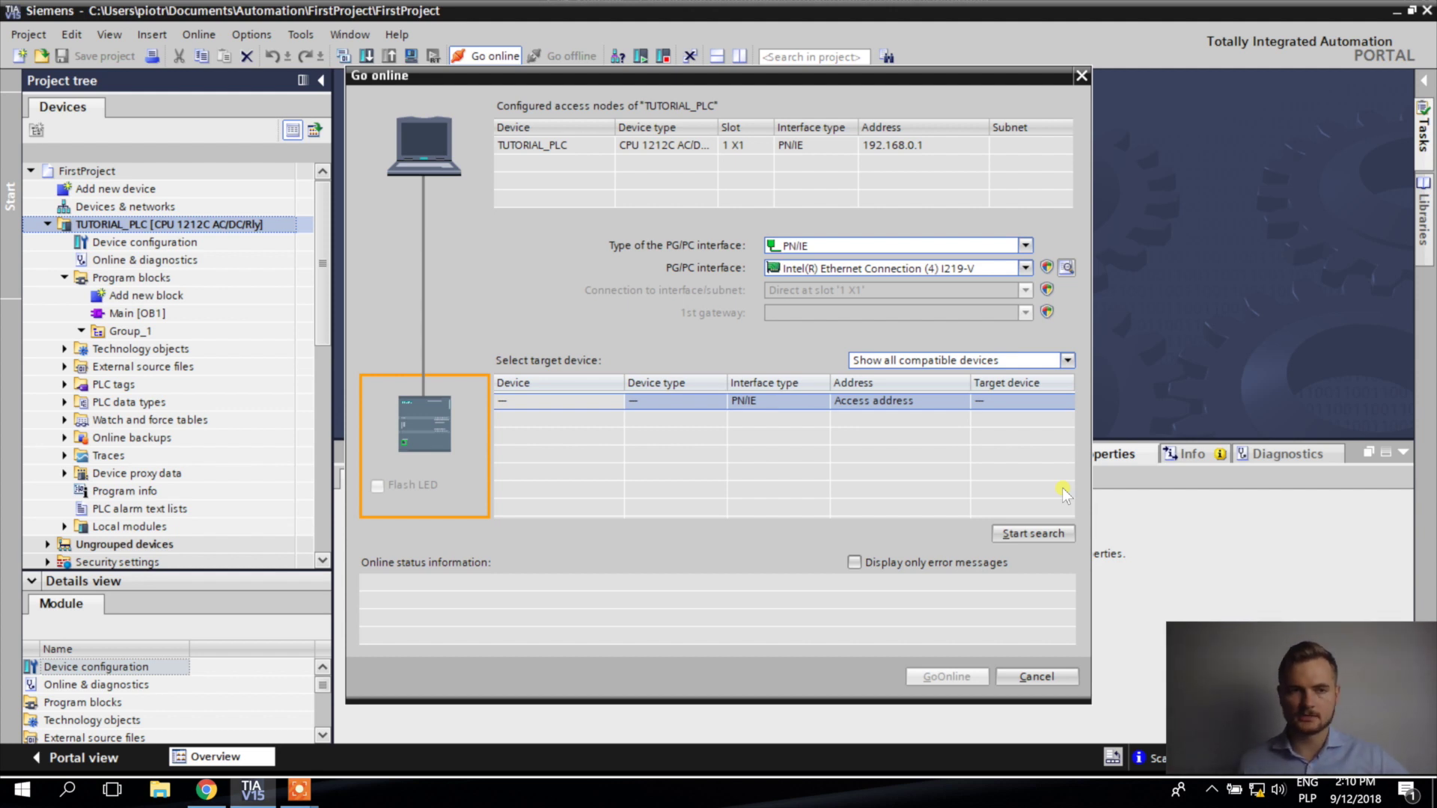
# Search the network, select the found S7-1200, try going online, and acknowledge the connection failure
pyautogui.click(1044, 532)
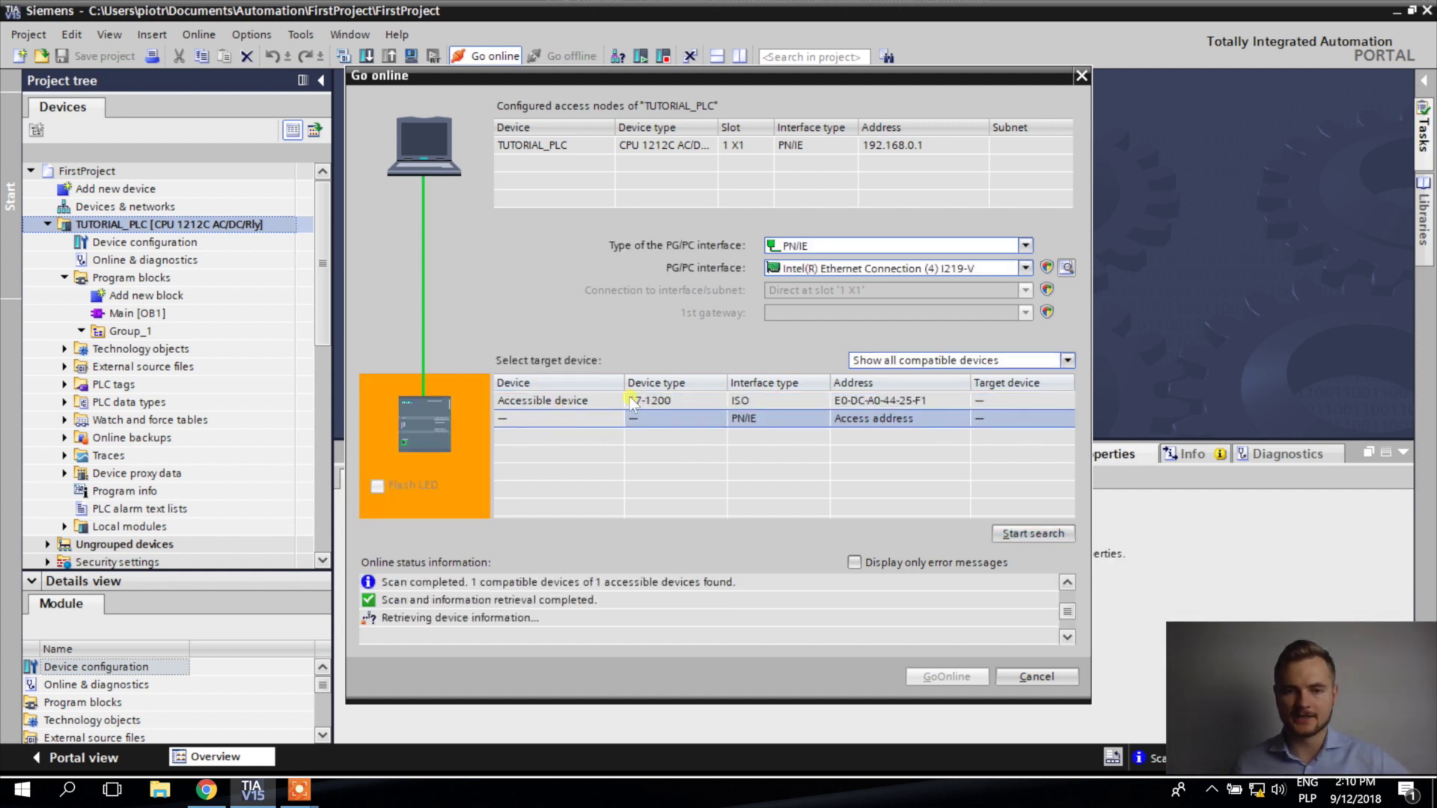
pyautogui.click(676, 402)
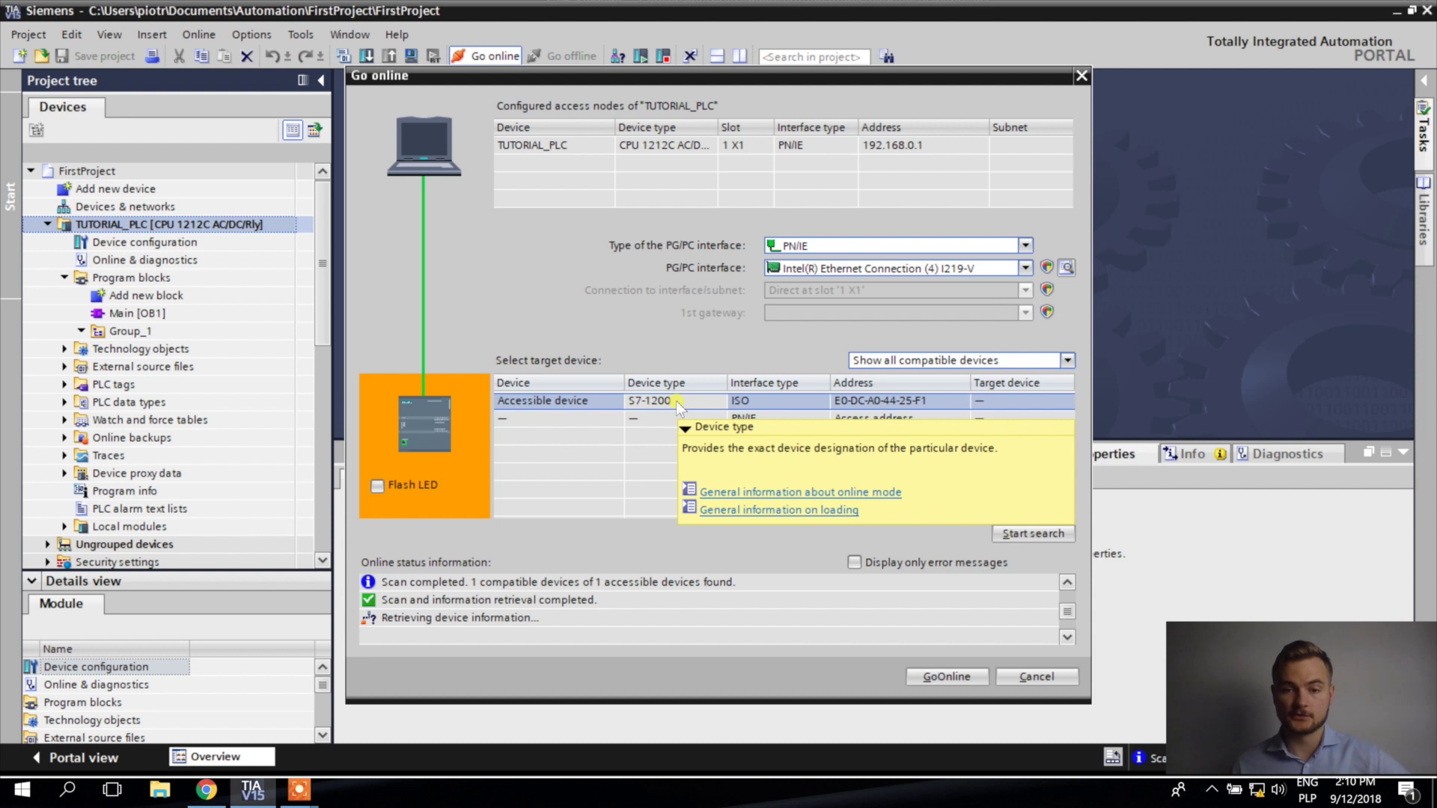
pyautogui.click(941, 677)
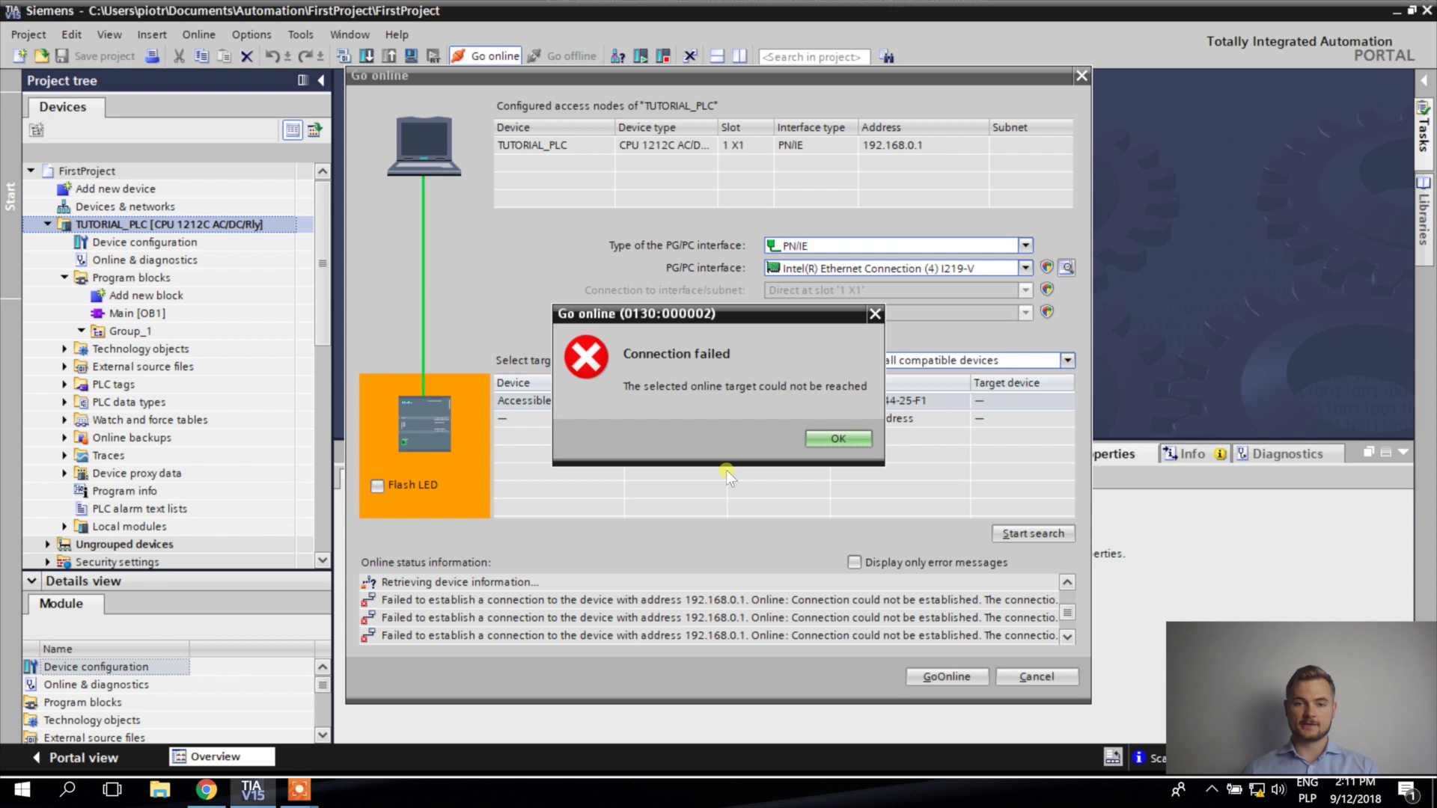
pyautogui.click(816, 442)
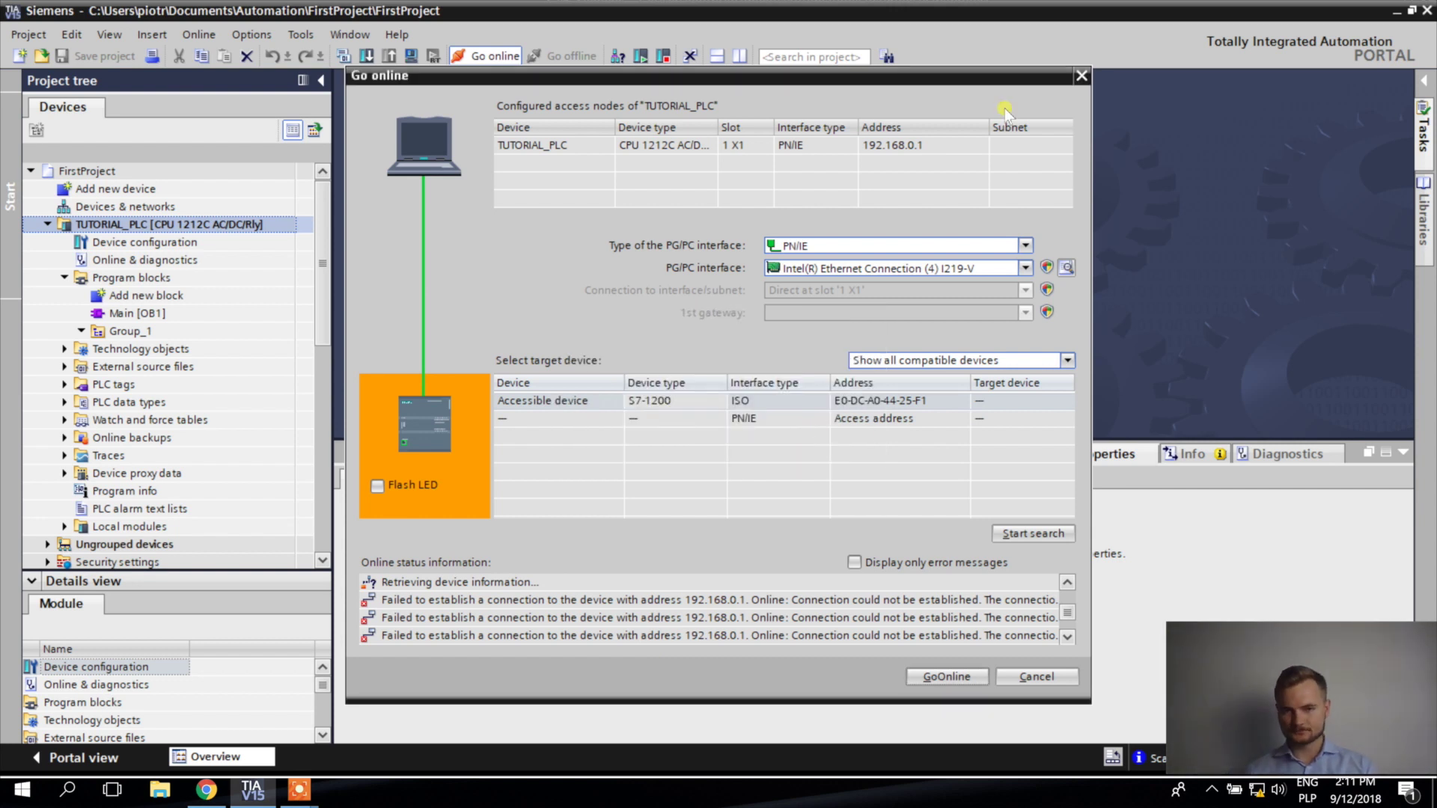
# Close the Go online dialog and open Windows Network & Internet settings from the tray icon
pyautogui.click(1083, 77)
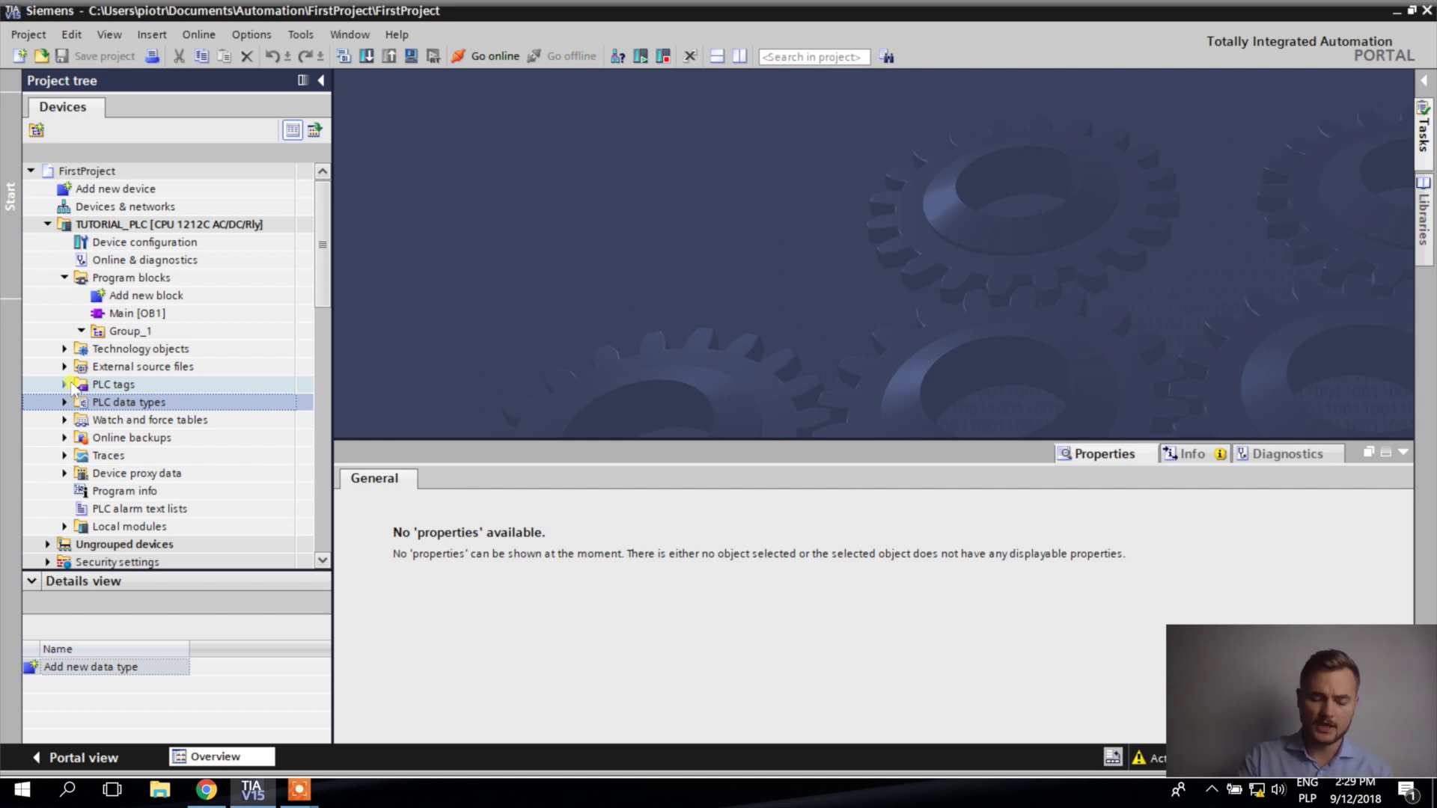
pyautogui.rightClick(1257, 790)
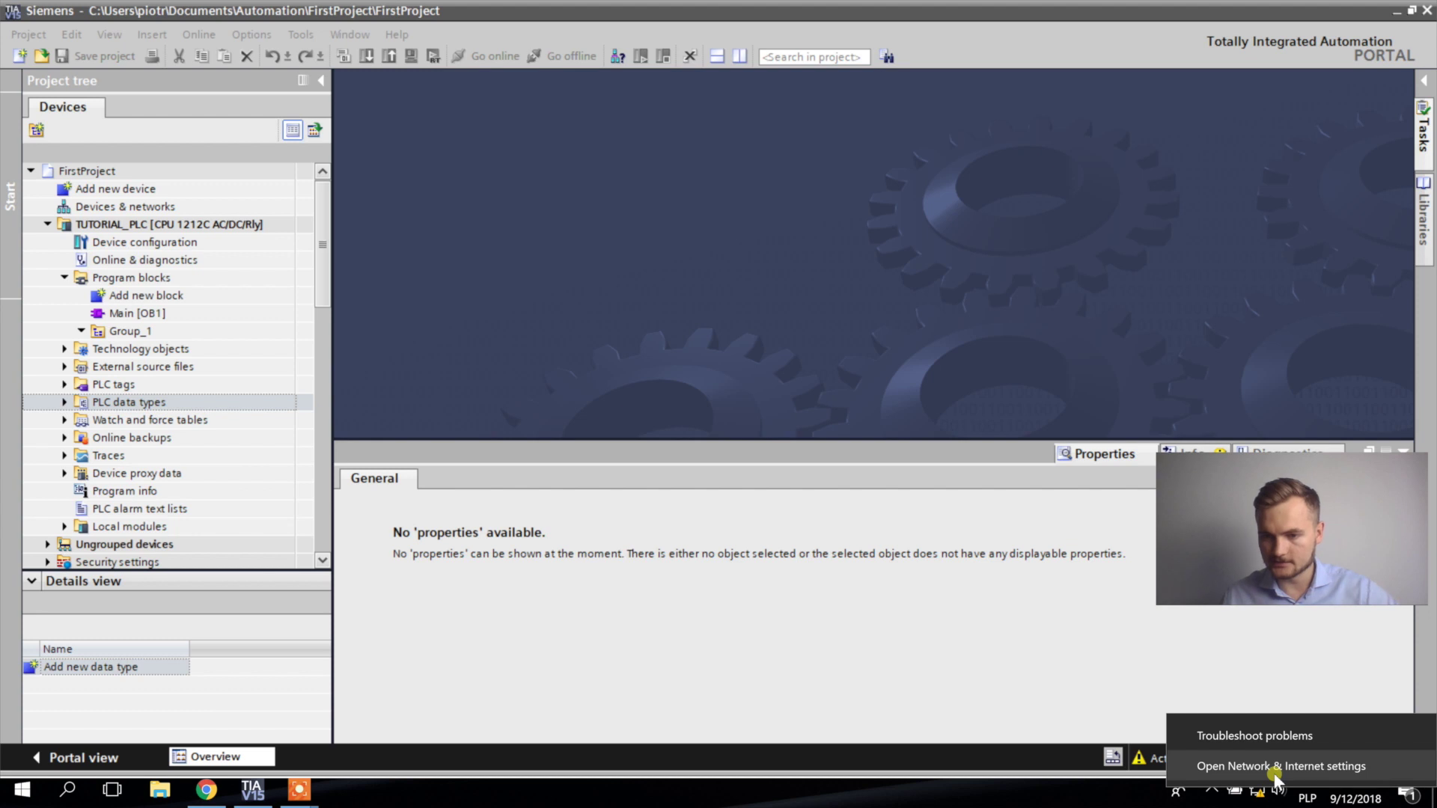
pyautogui.click(1276, 768)
# Give the Ethernet adapter's IPv4 the static address 192.168.0.2 with subnet mask 255.255.255.0
pyautogui.click(452, 547)
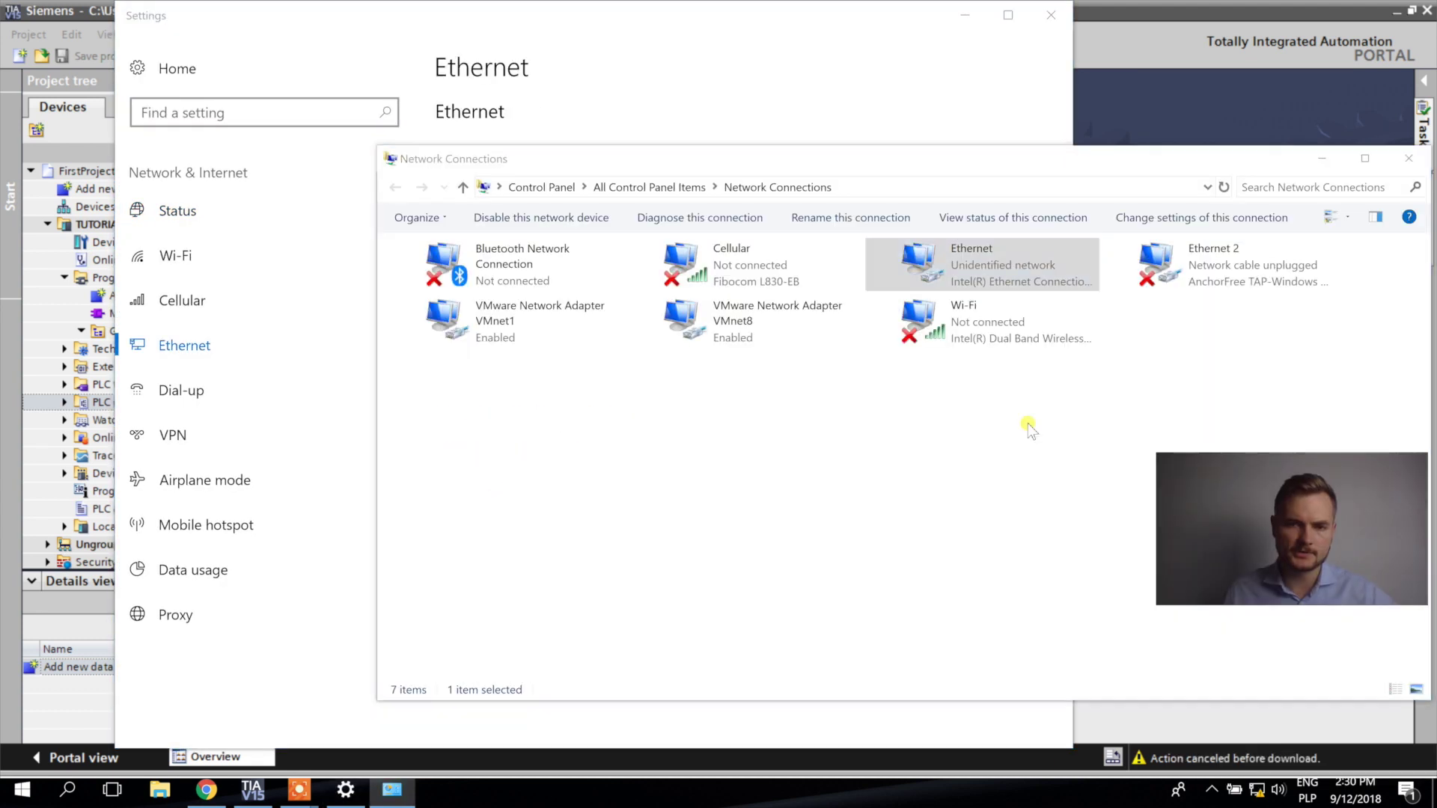
pyautogui.click(550, 448)
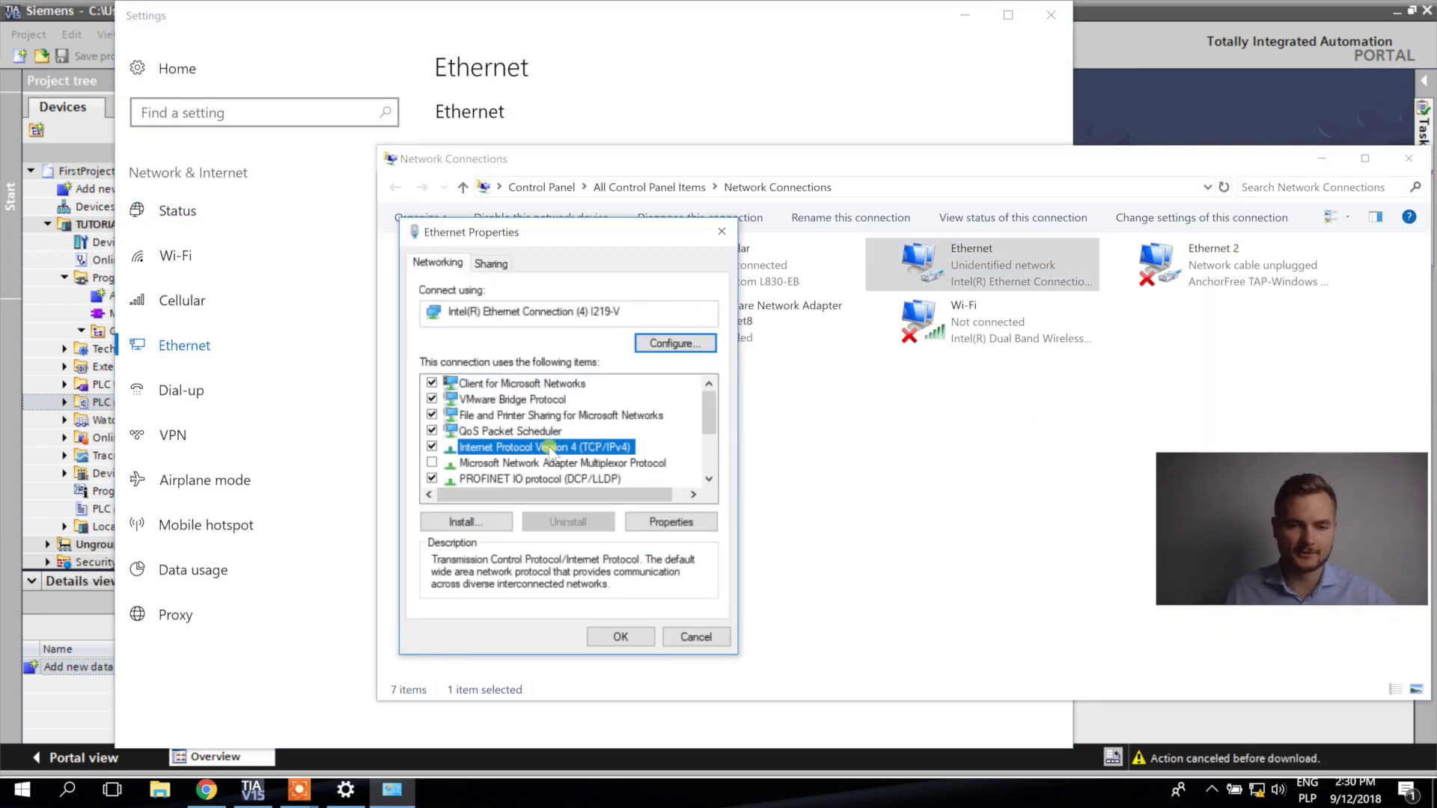
pyautogui.click(641, 515)
pyautogui.click(573, 442)
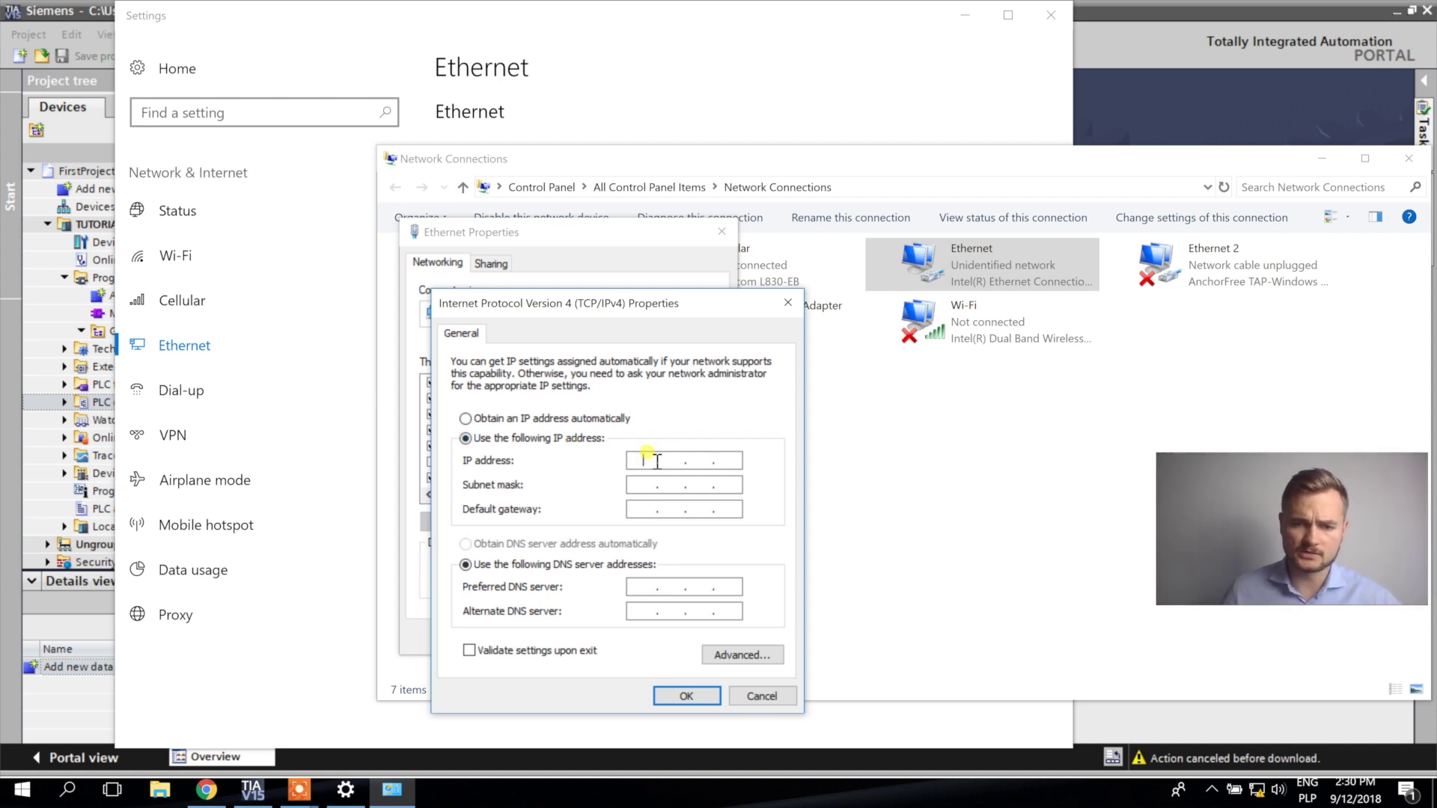
pyautogui.write('192.168.0.2')
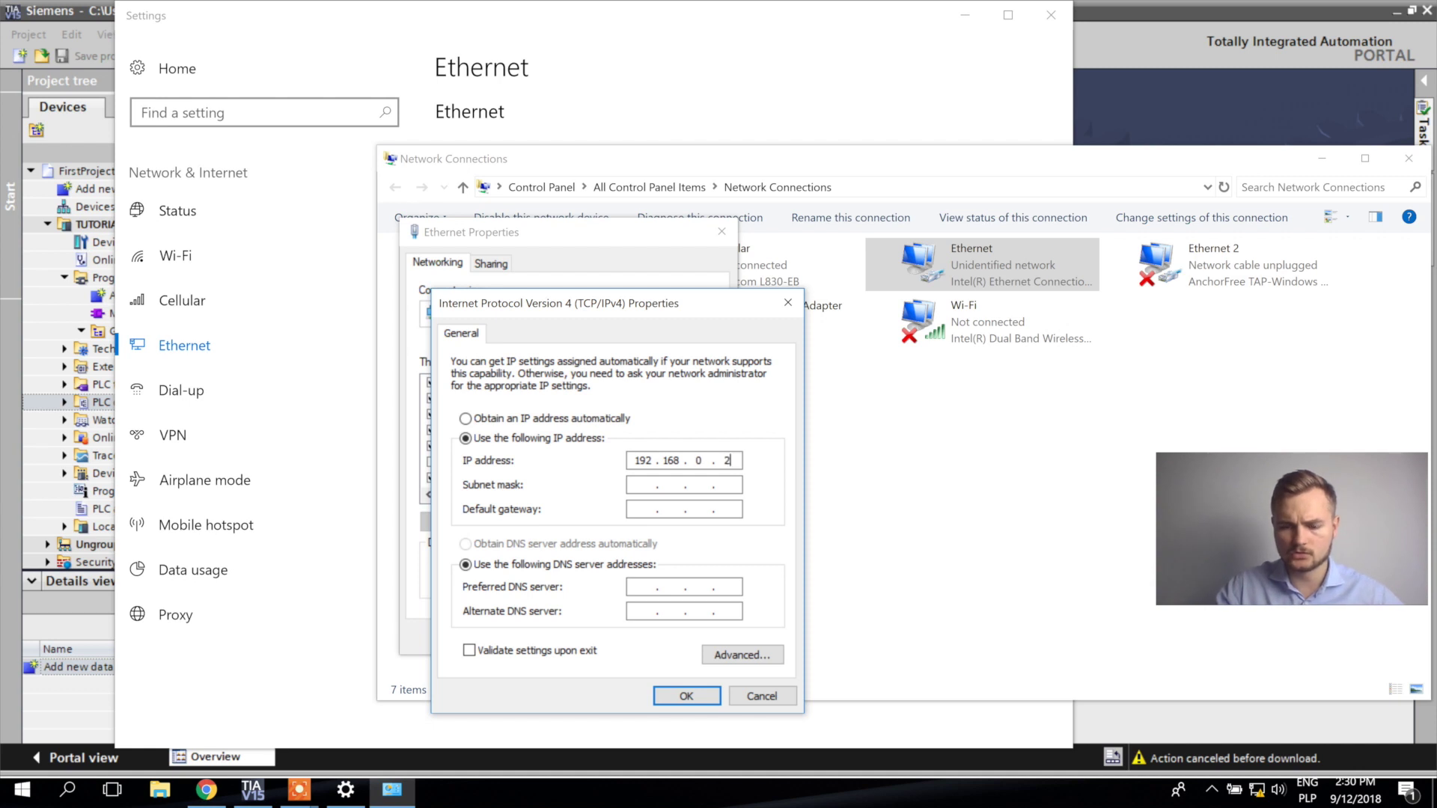
pyautogui.press('Tab')
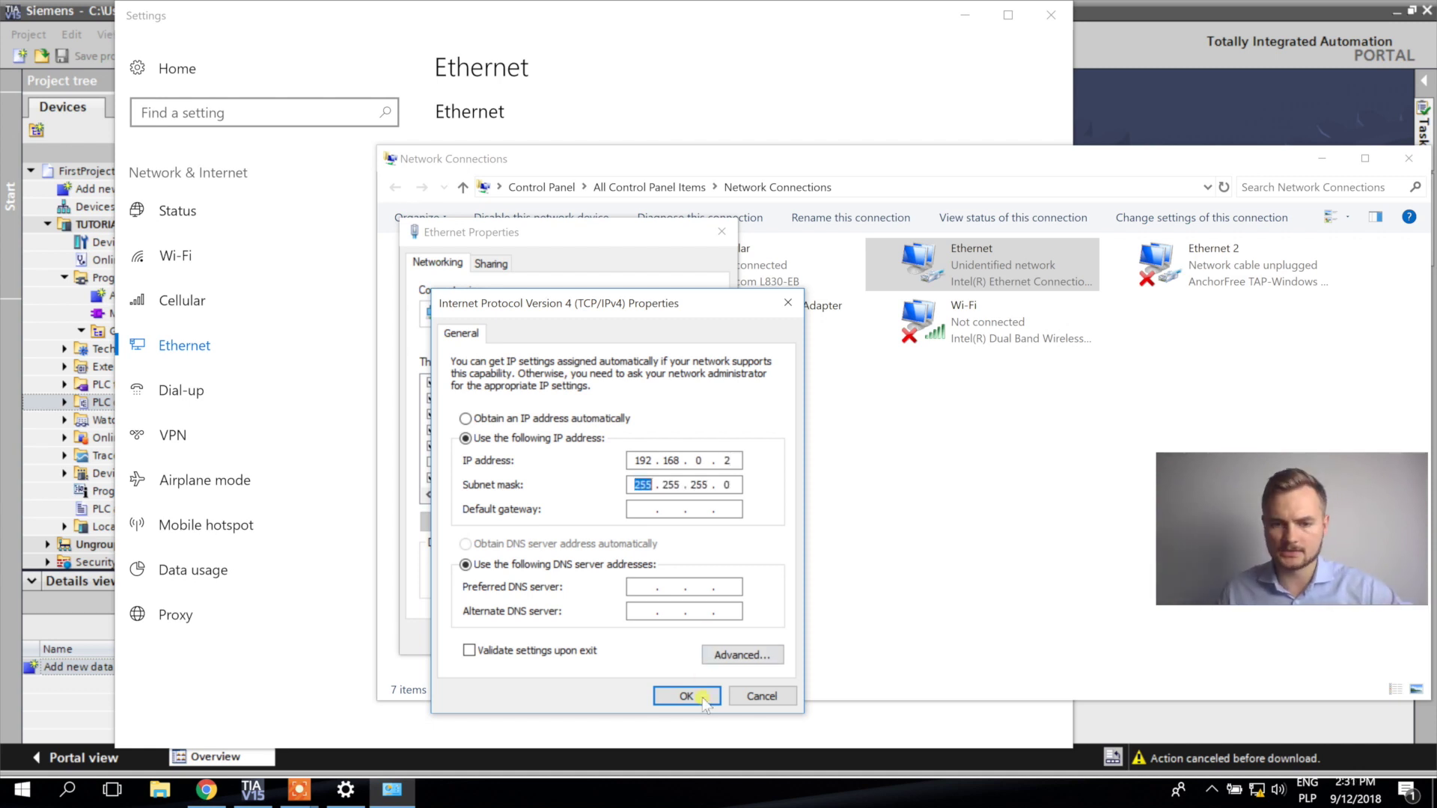
pyautogui.click(687, 696)
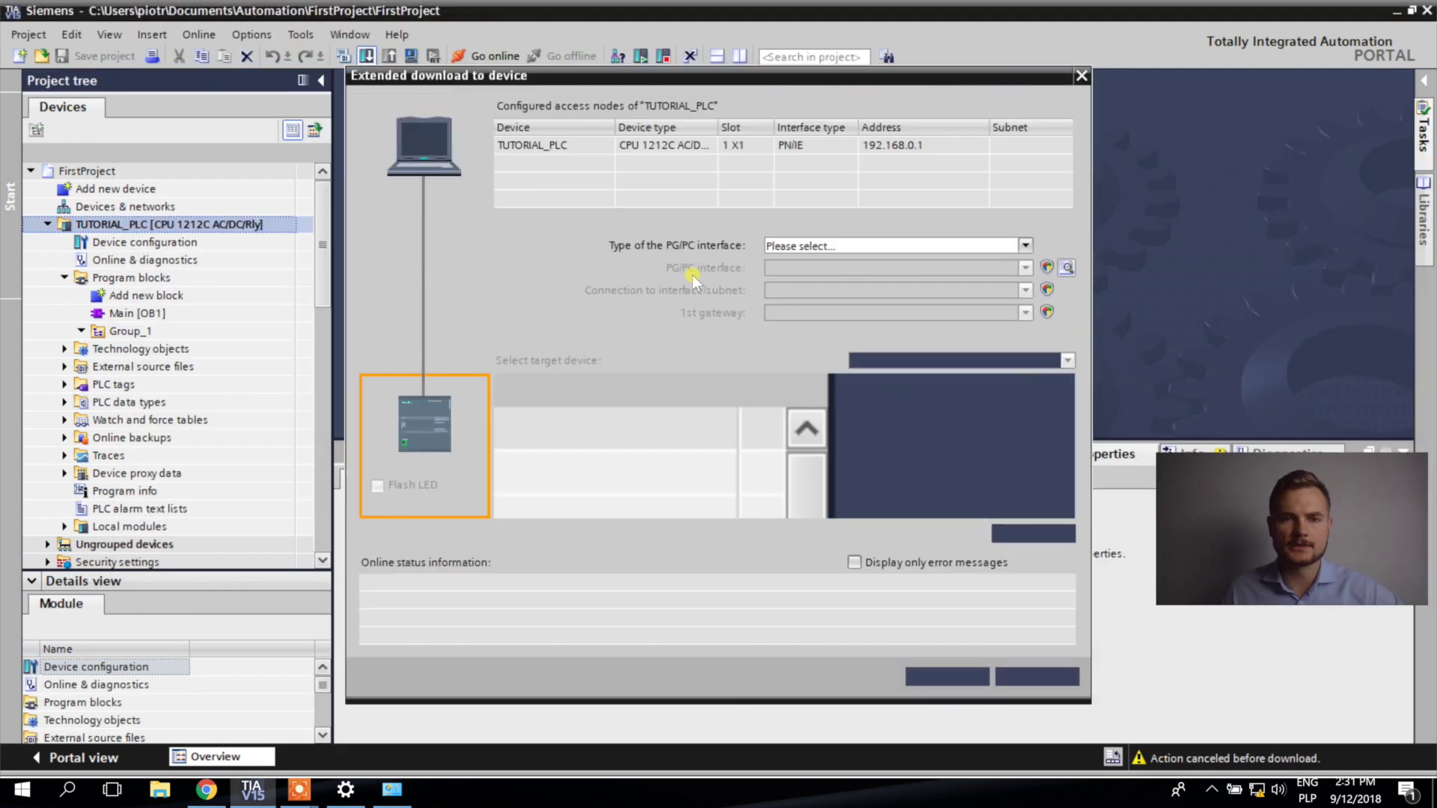
# In Extended download, search via PN/IE on the Intel Ethernet adapter and load to the PLC at 192.168.0.1
pyautogui.click(1024, 245)
pyautogui.click(972, 281)
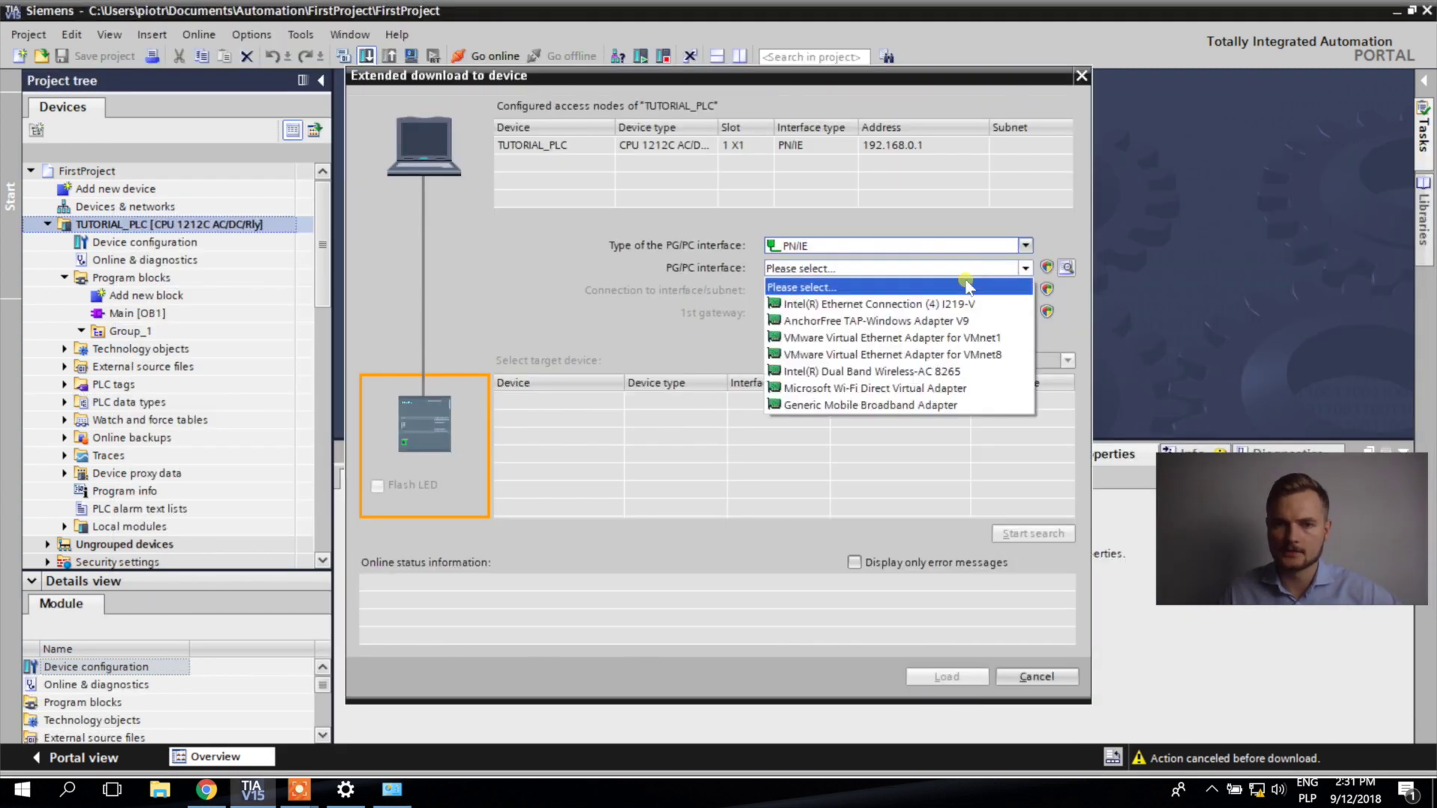
pyautogui.click(966, 299)
pyautogui.click(1050, 534)
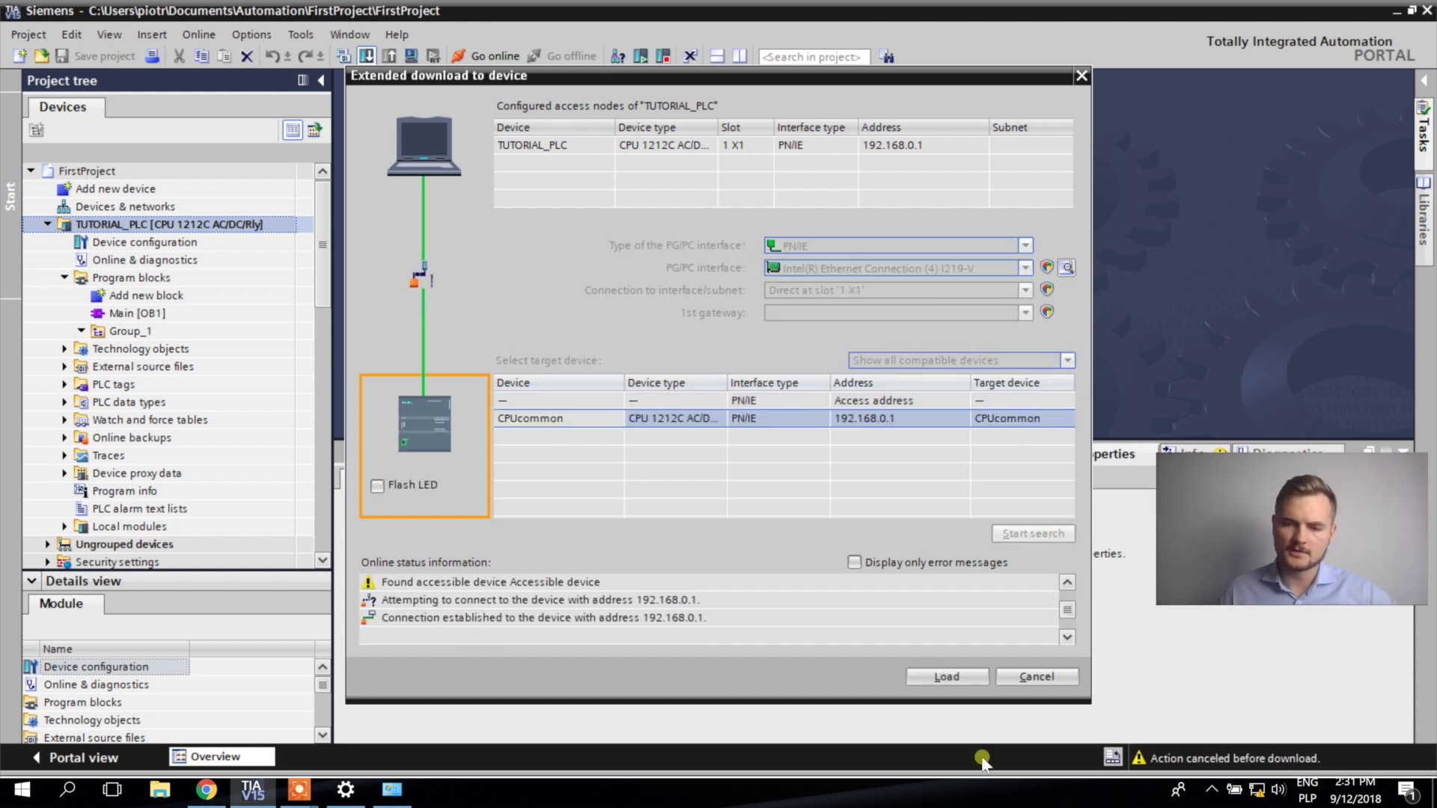
pyautogui.click(974, 681)
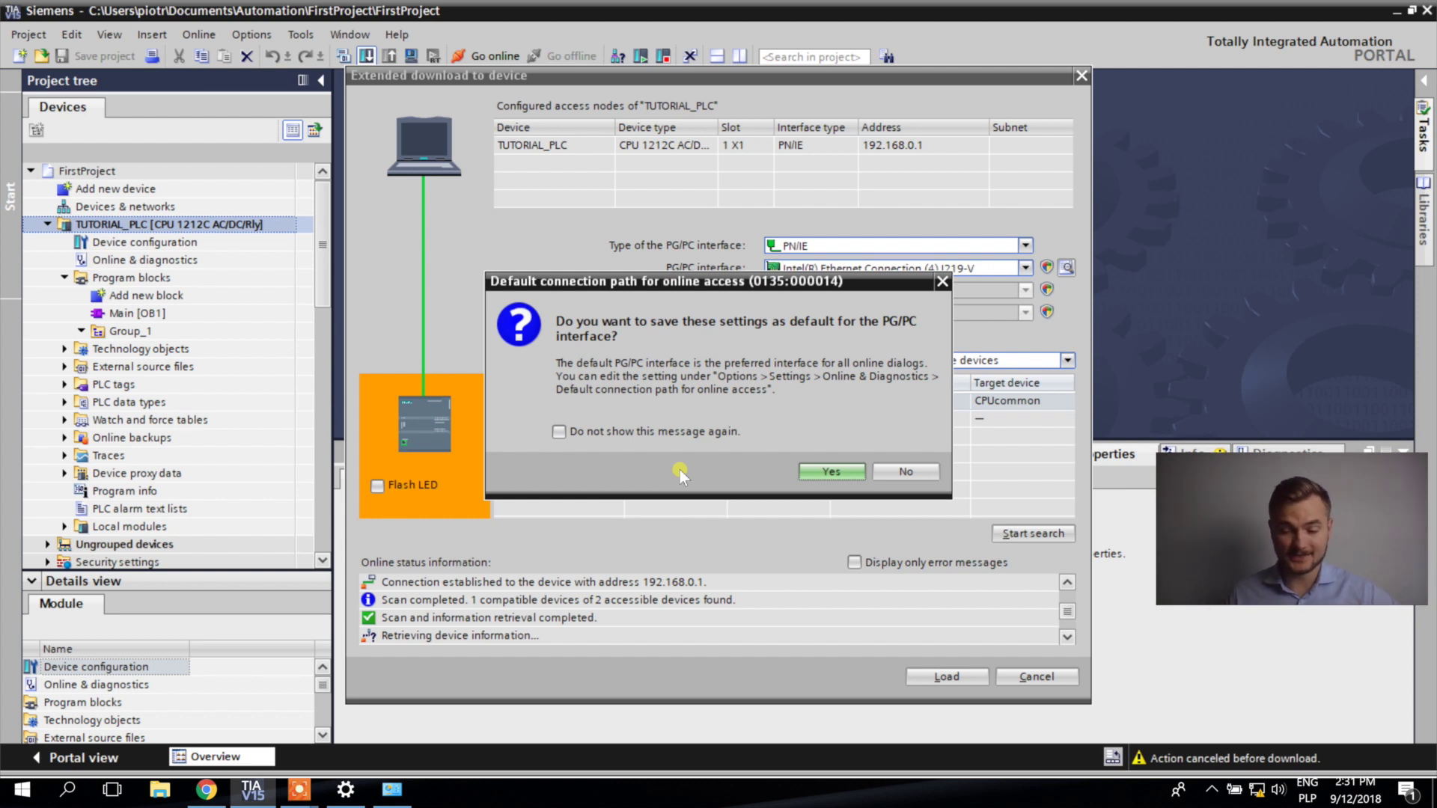
# Save the Ethernet adapter as the default connection path and suppress this message in future
pyautogui.click(643, 437)
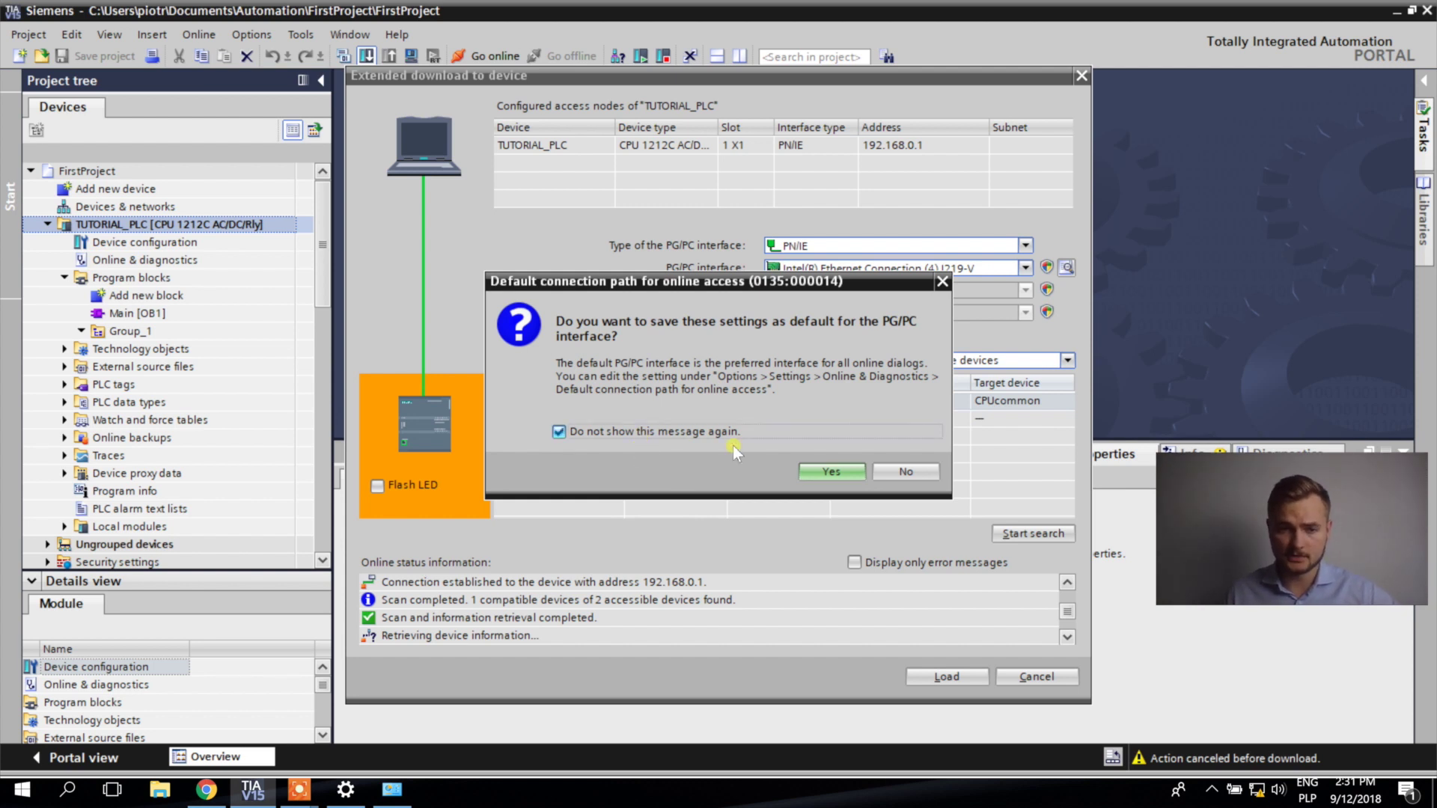
pyautogui.click(824, 473)
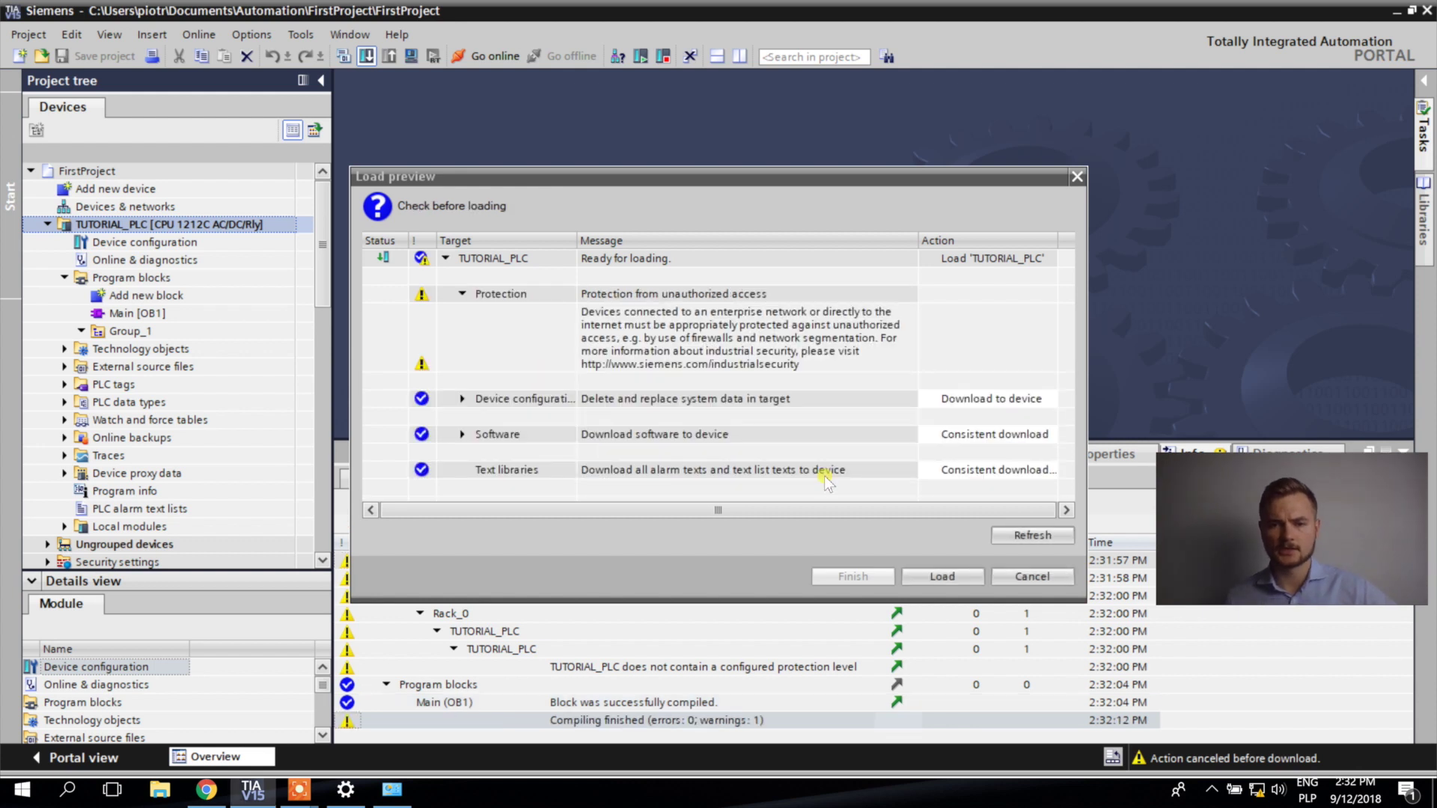
# Load the project into TUTORIAL_PLC, finish the load results, and save FirstProject
pyautogui.click(942, 580)
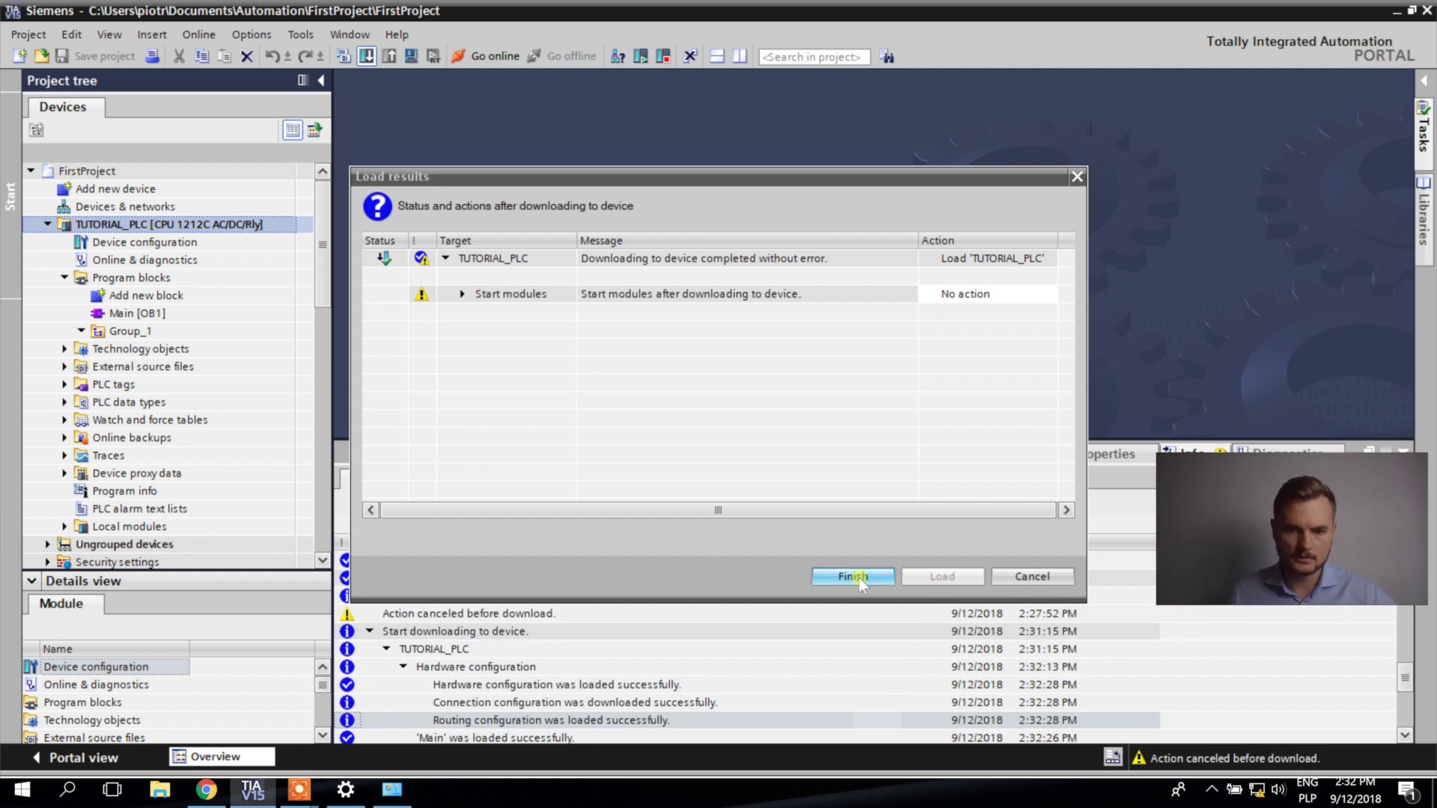
pyautogui.click(853, 577)
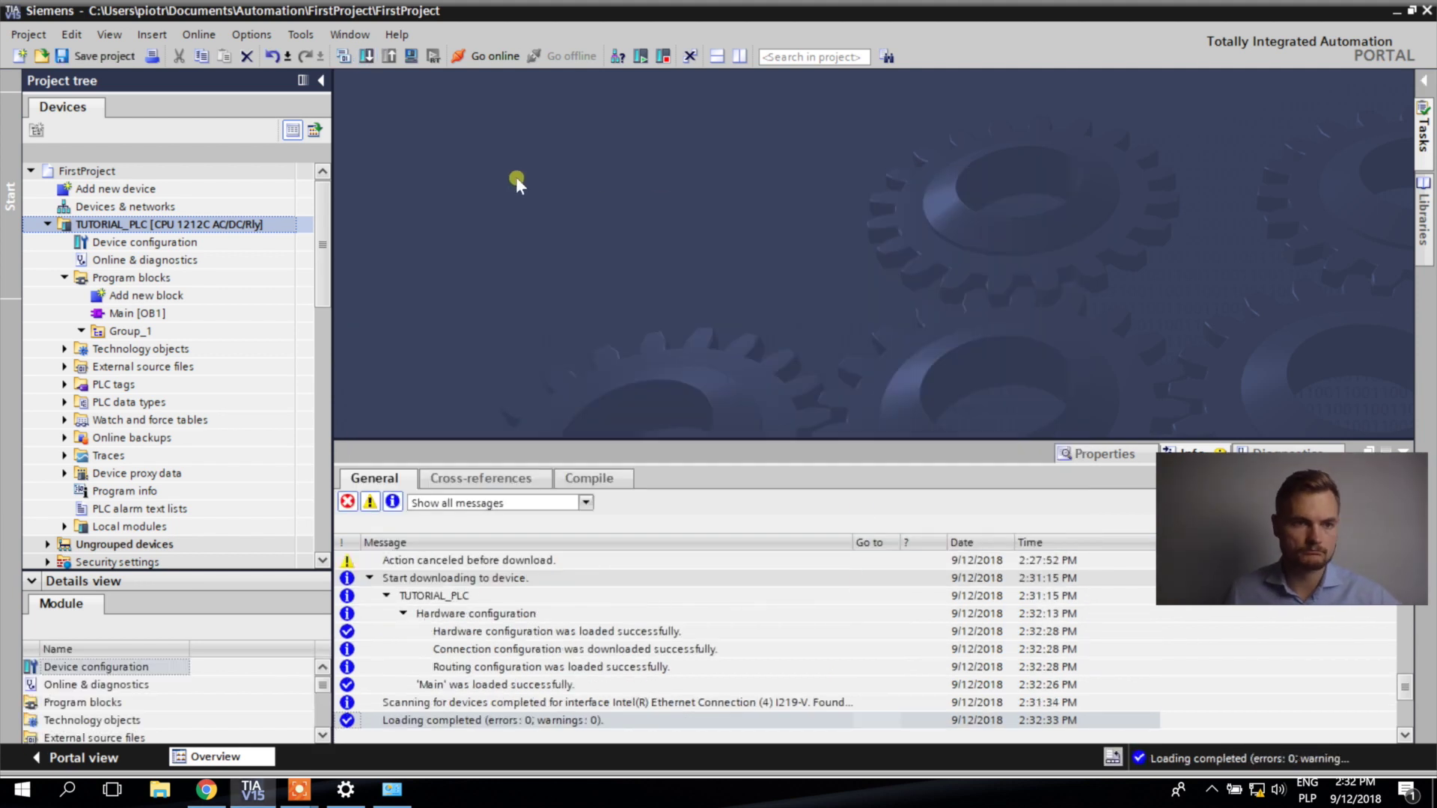
pyautogui.click(87, 64)
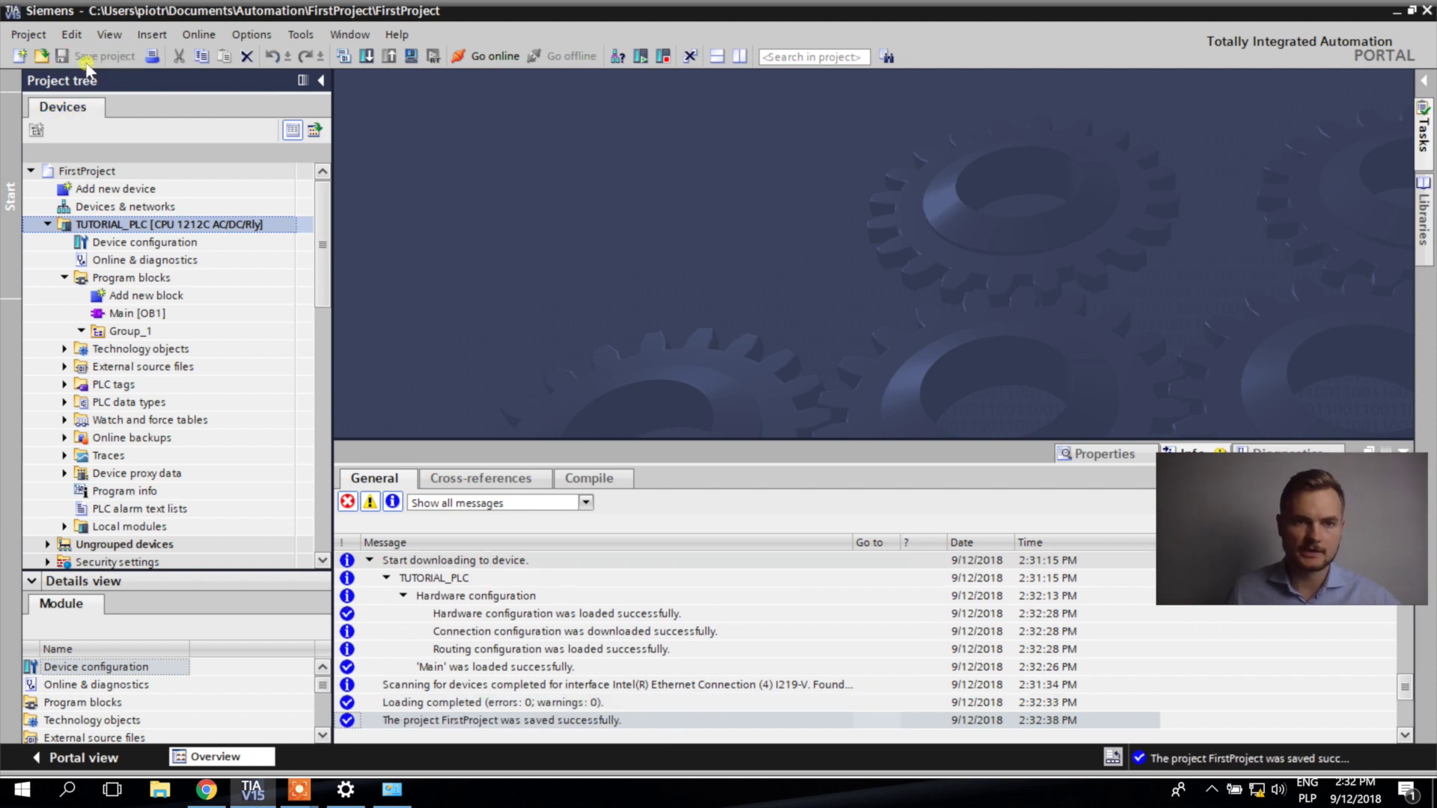
# Go online with Ctrl+K and open TUTORIAL_PLC's Online & diagnostics view
pyautogui.hotkey('ctrl', 'k')
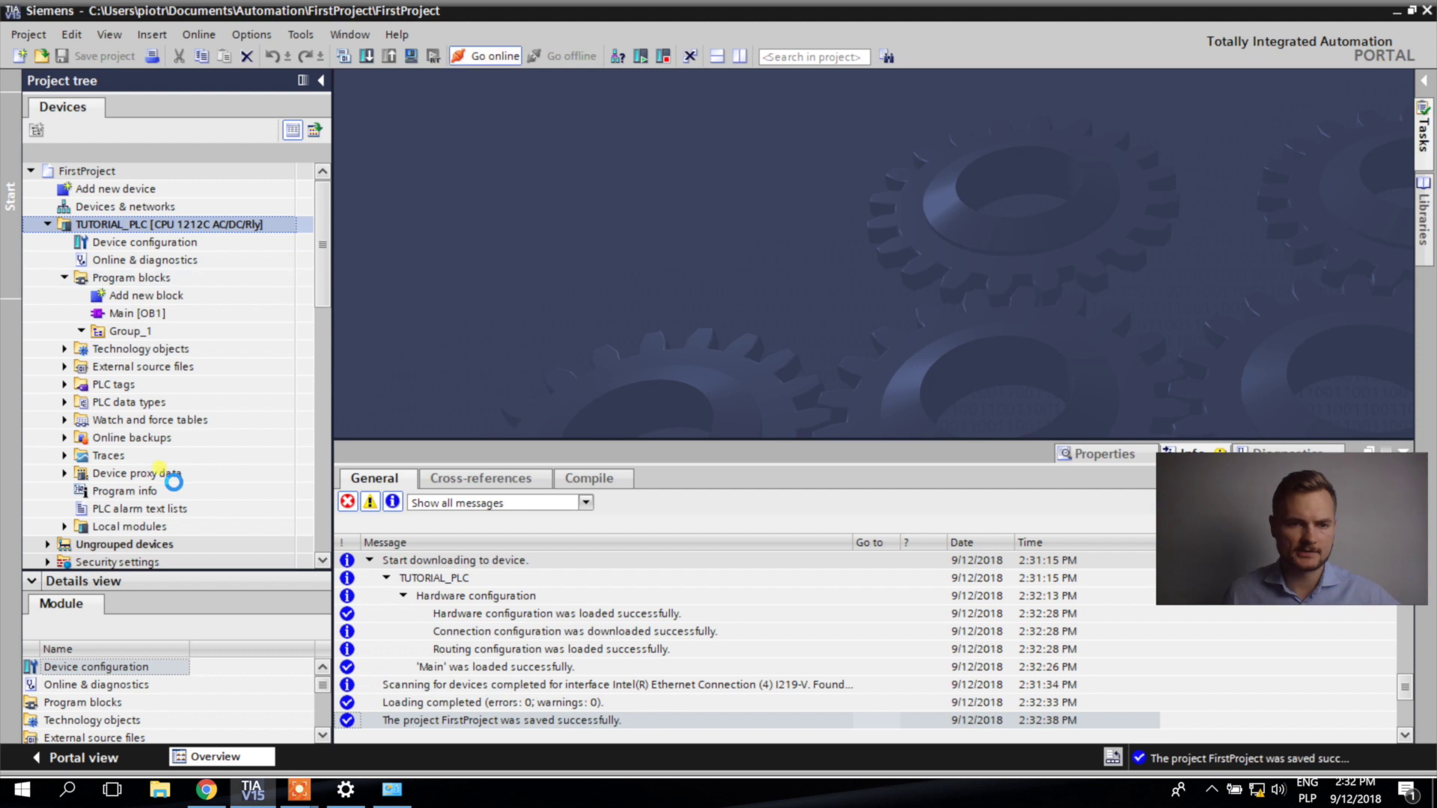
pyautogui.doubleClick(217, 260)
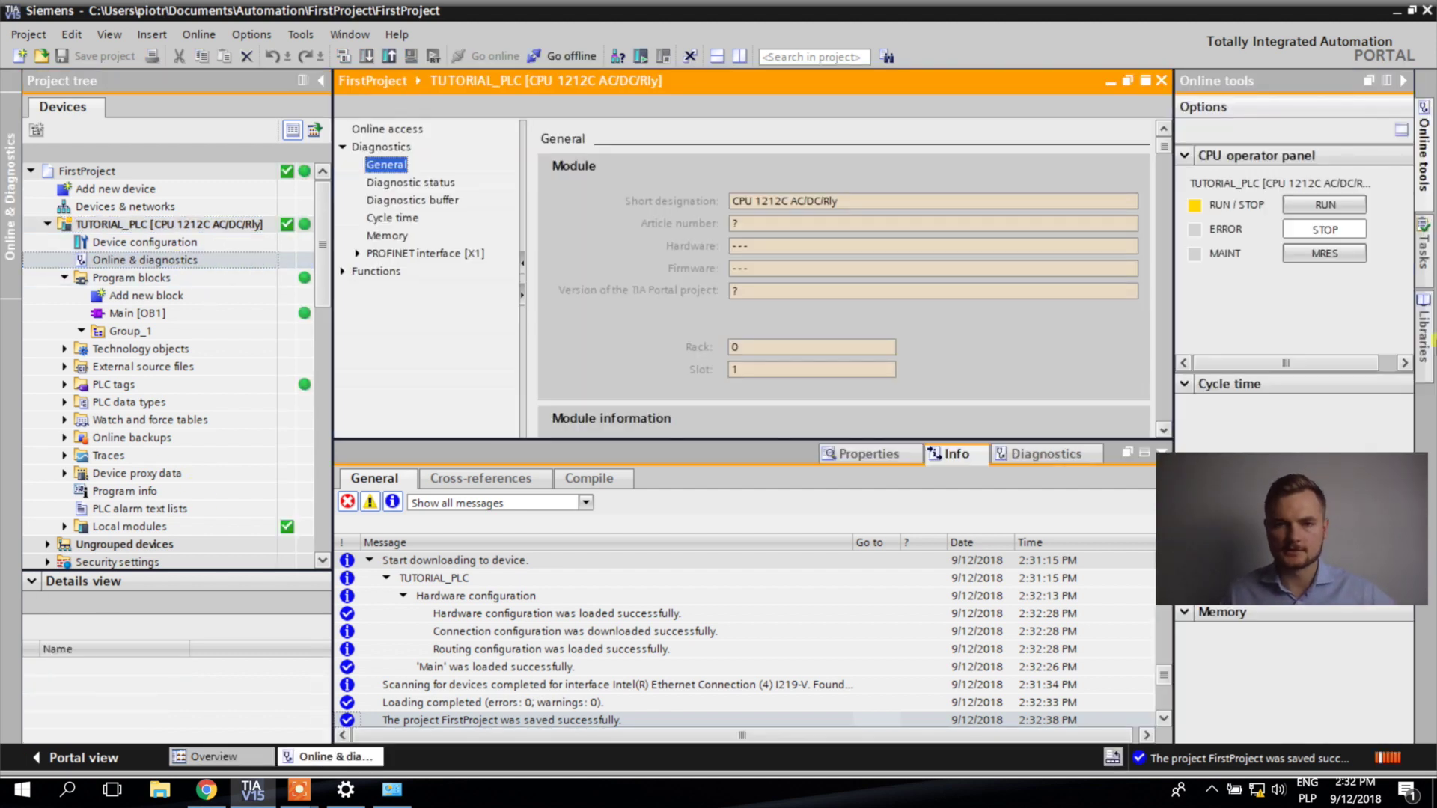
pyautogui.moveTo(1345, 479); pyautogui.dragTo(1355, 641)
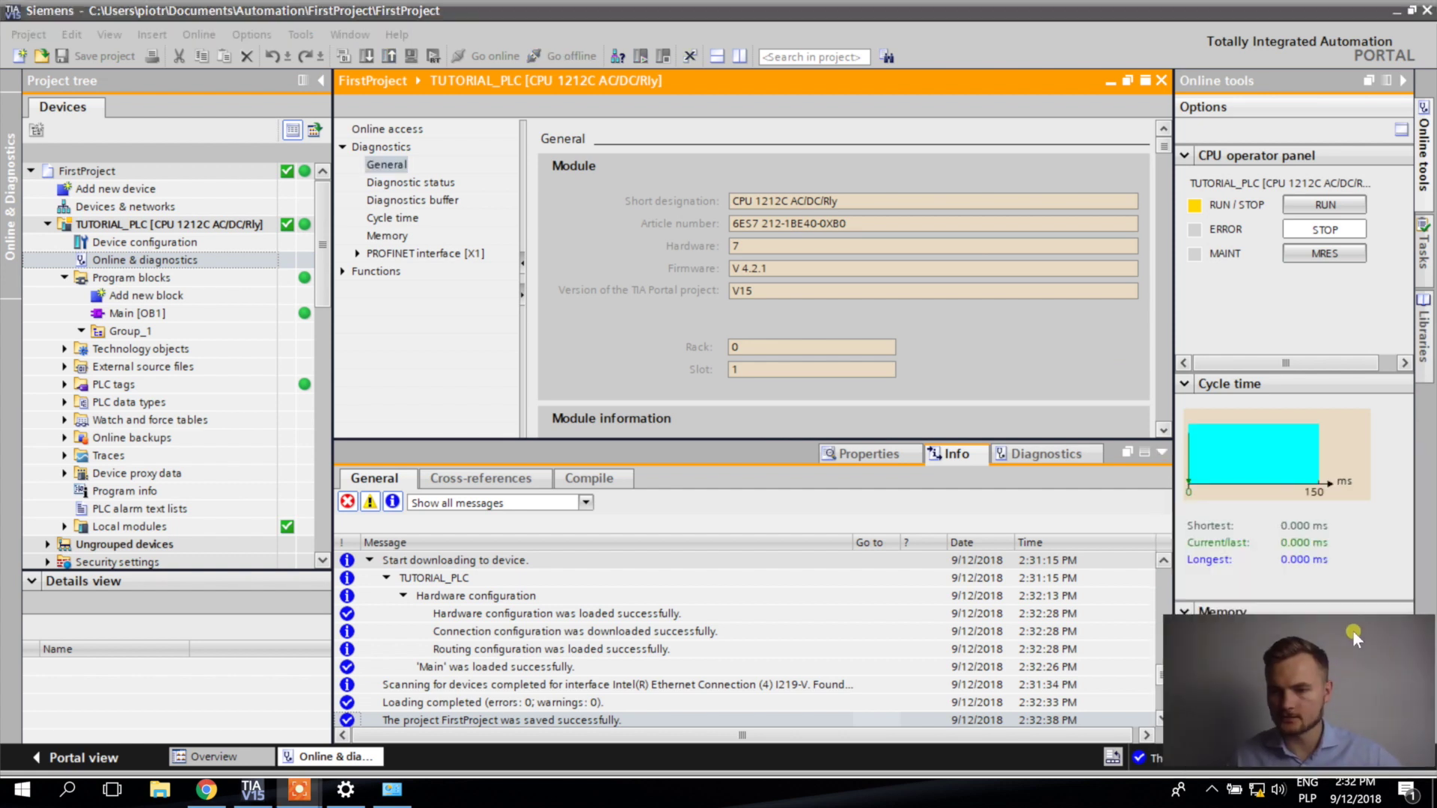
pyautogui.click(745, 433)
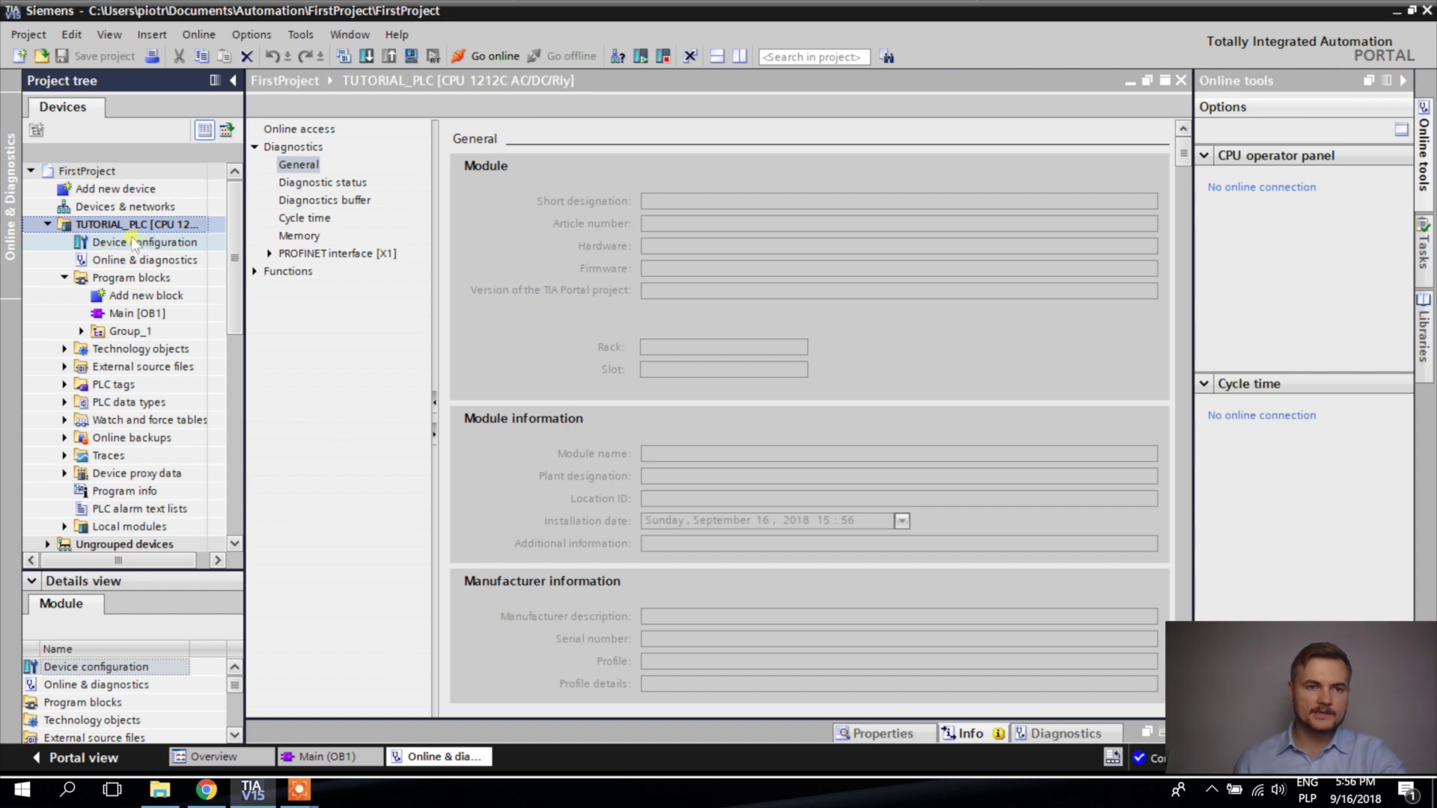
# Cancel the TUTORIAL_PLC rename with Esc and start the PLC simulation
pyautogui.click(105, 224)
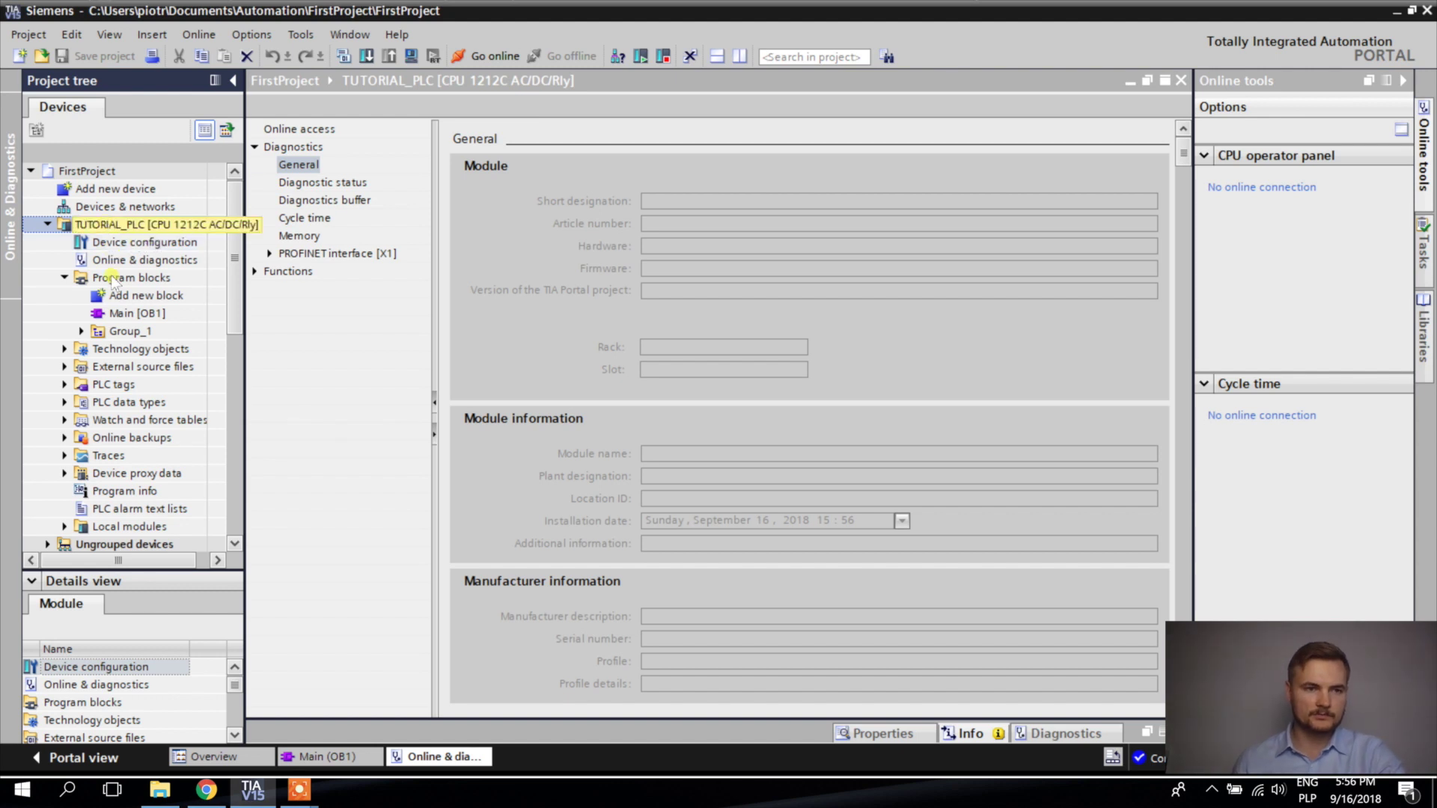
pyautogui.press('Escape')
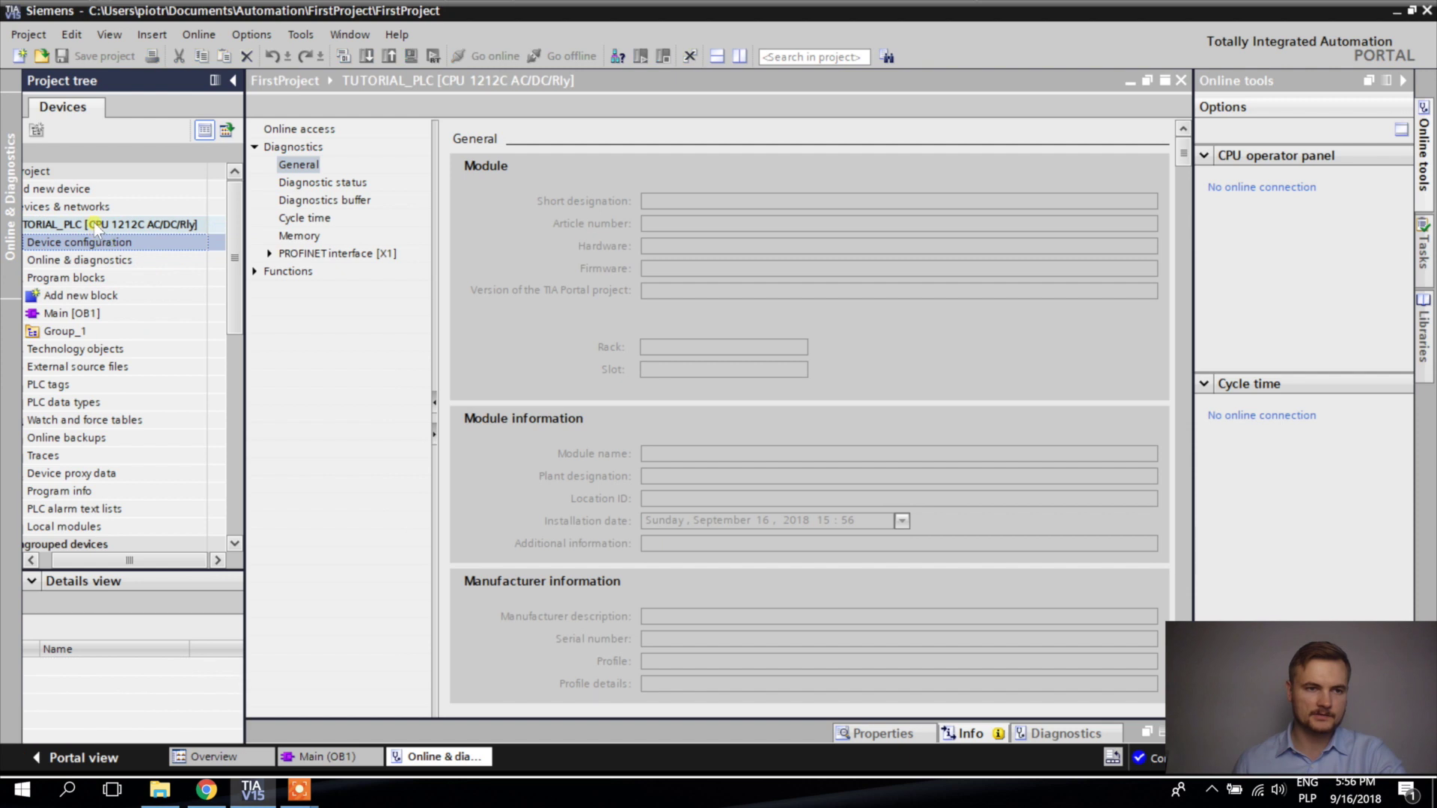
pyautogui.click(31, 560)
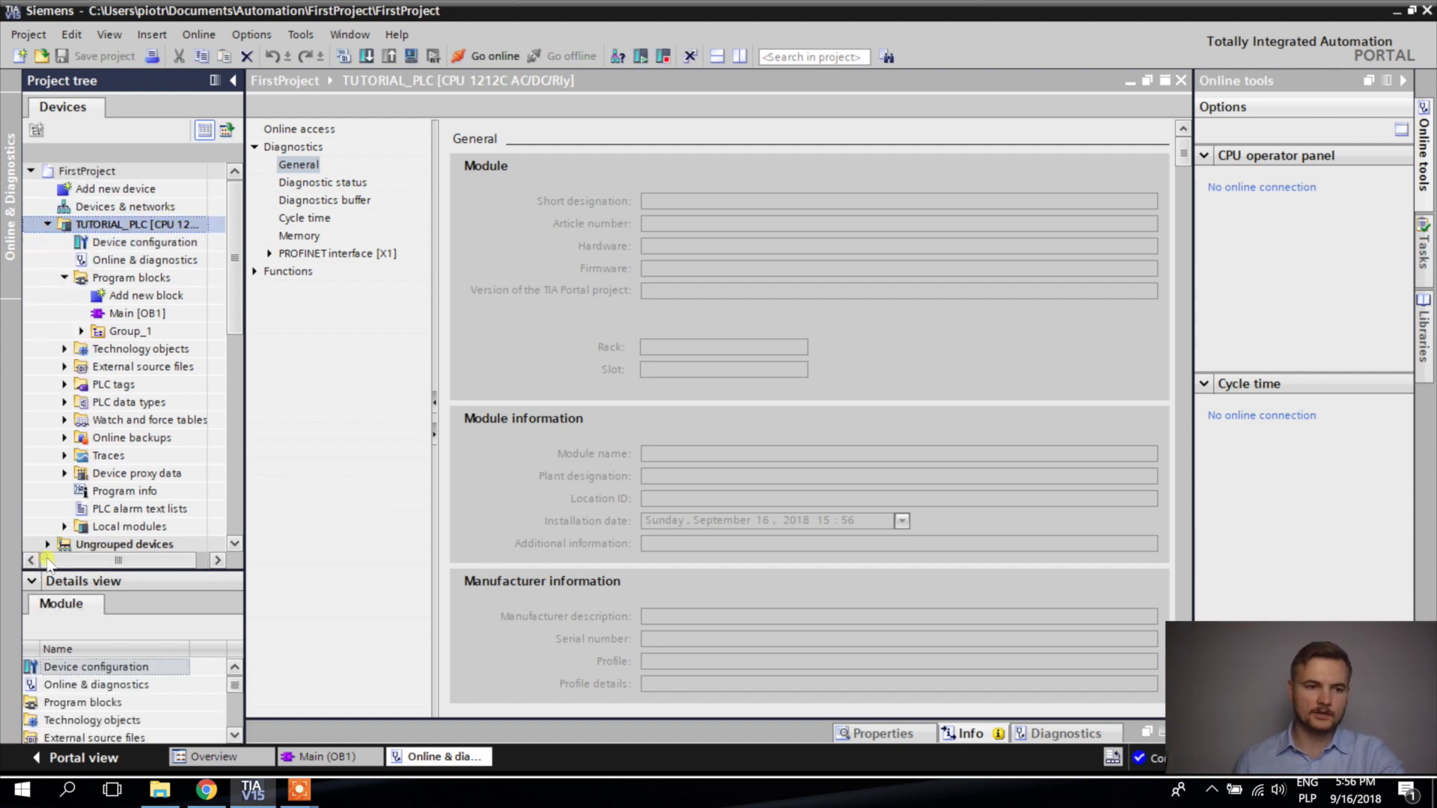
pyautogui.click(410, 57)
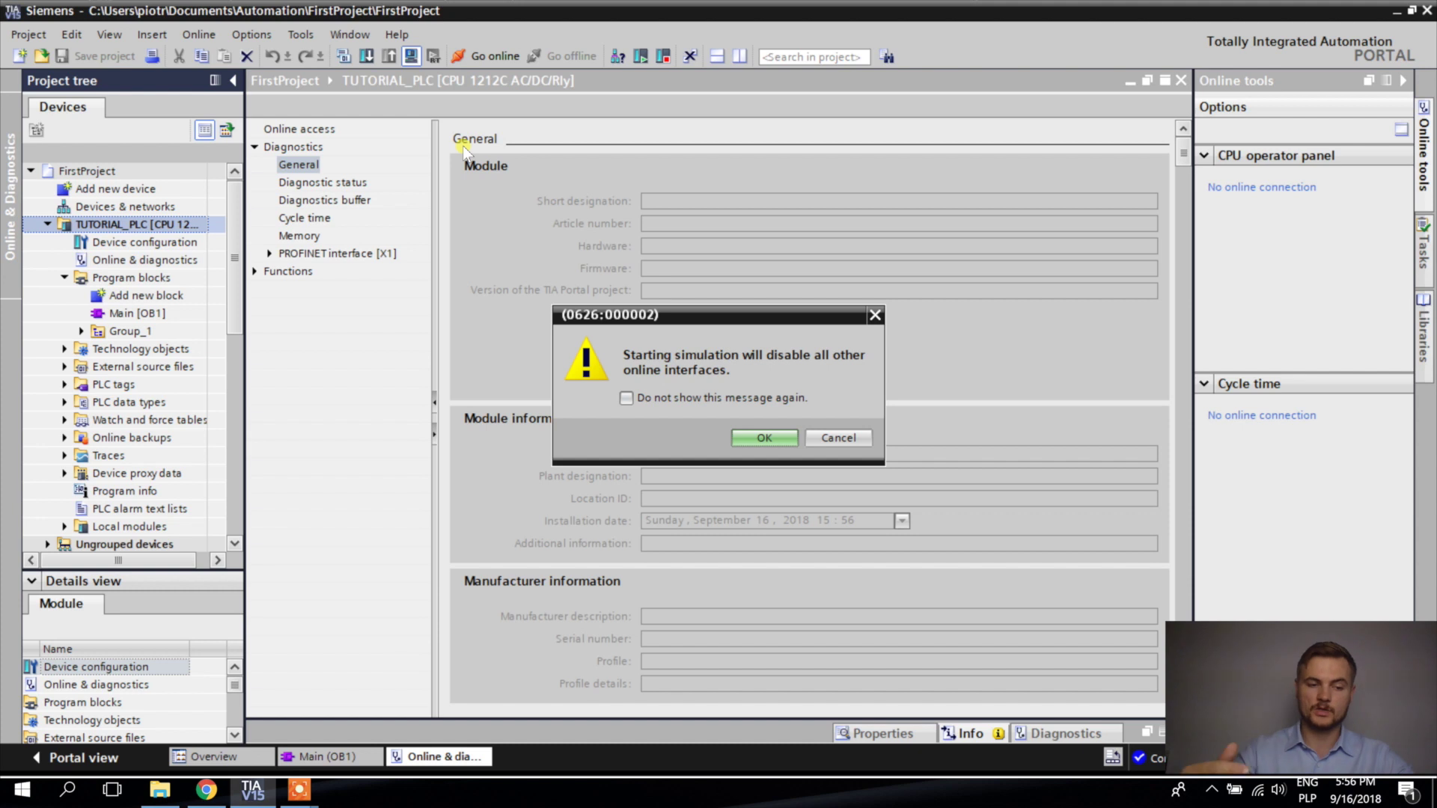
# Accept disabling the other interfaces and search PLCSIM, finding the simulated CPU-1200 at 192.168.0.1
pyautogui.click(764, 436)
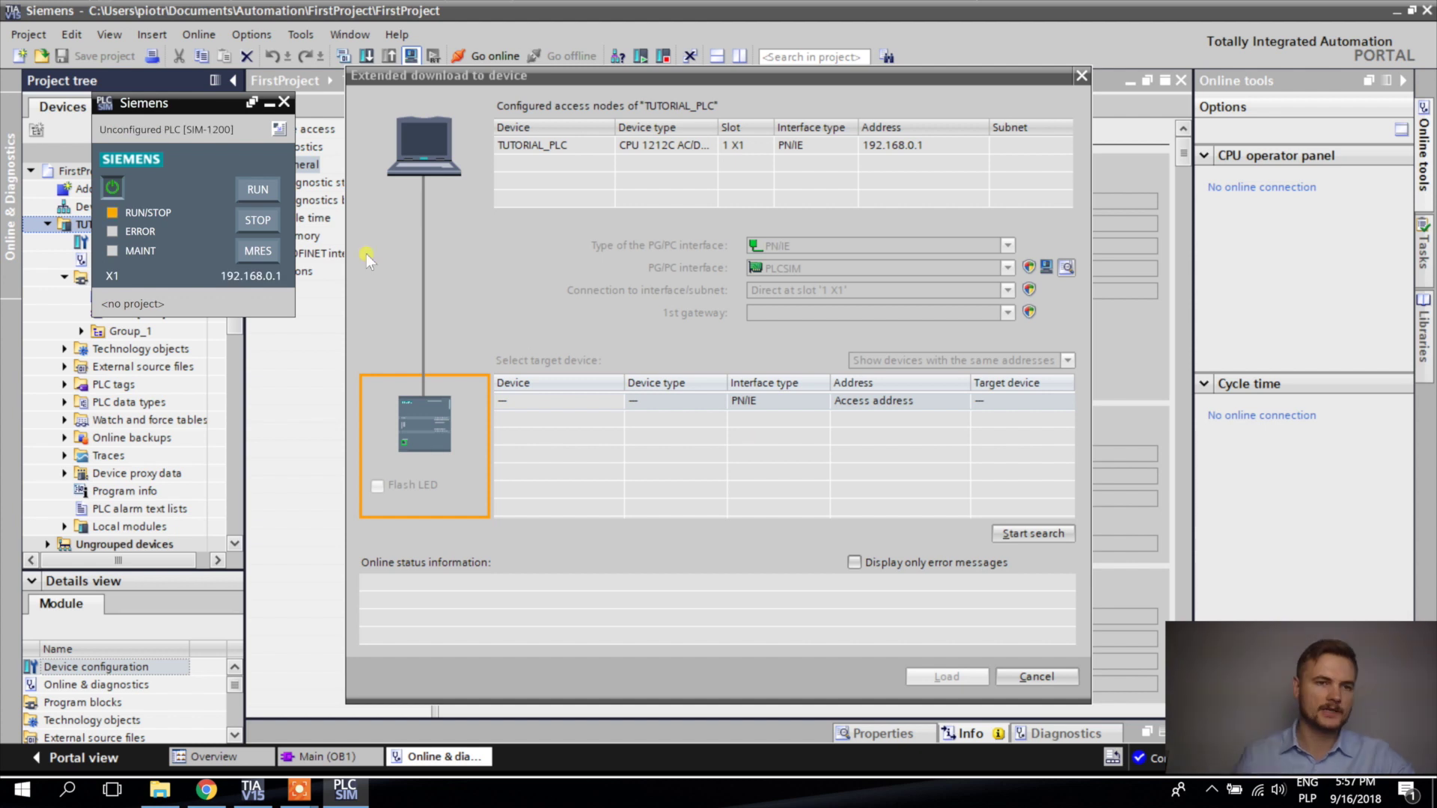
pyautogui.moveTo(204, 127); pyautogui.dragTo(205, 154)
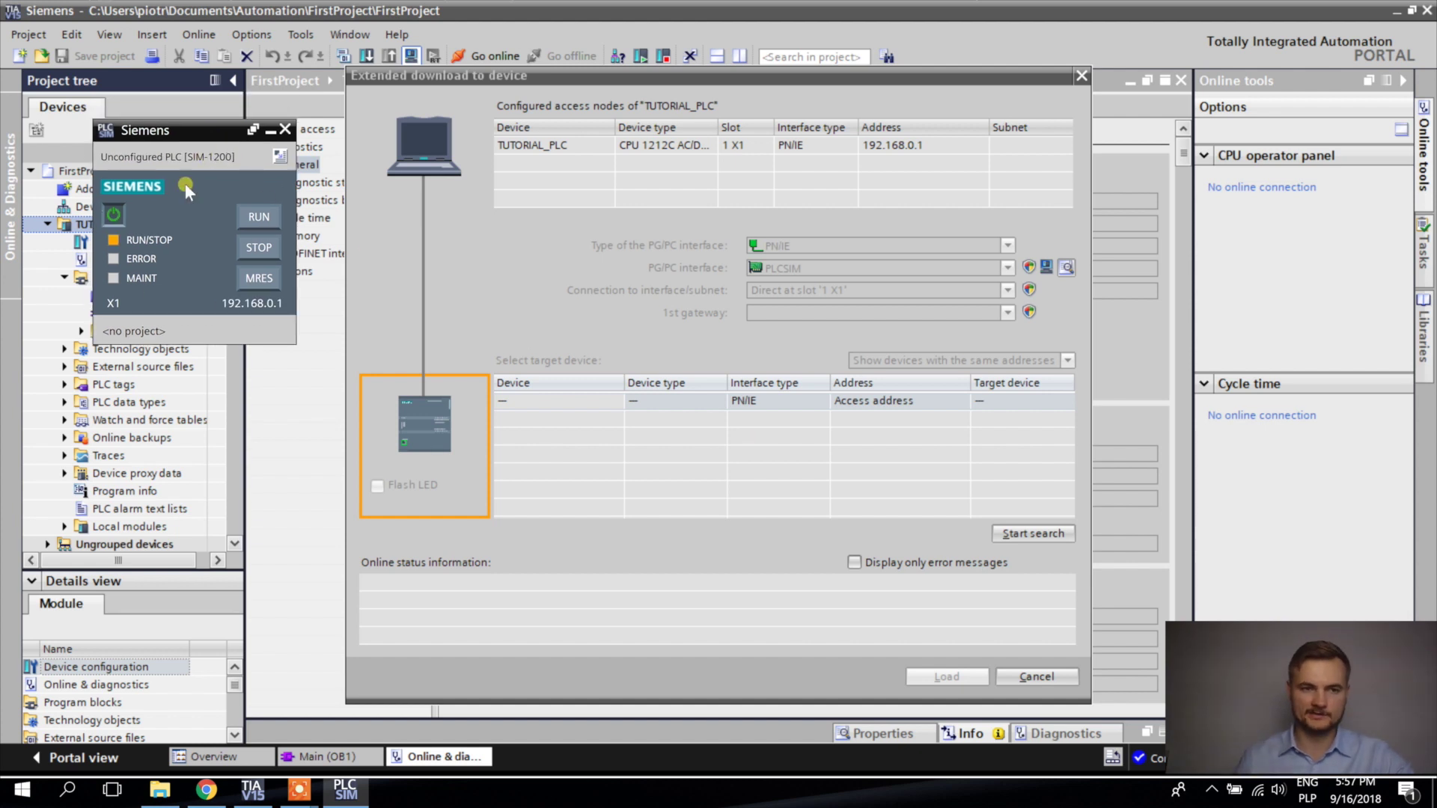
pyautogui.click(1143, 427)
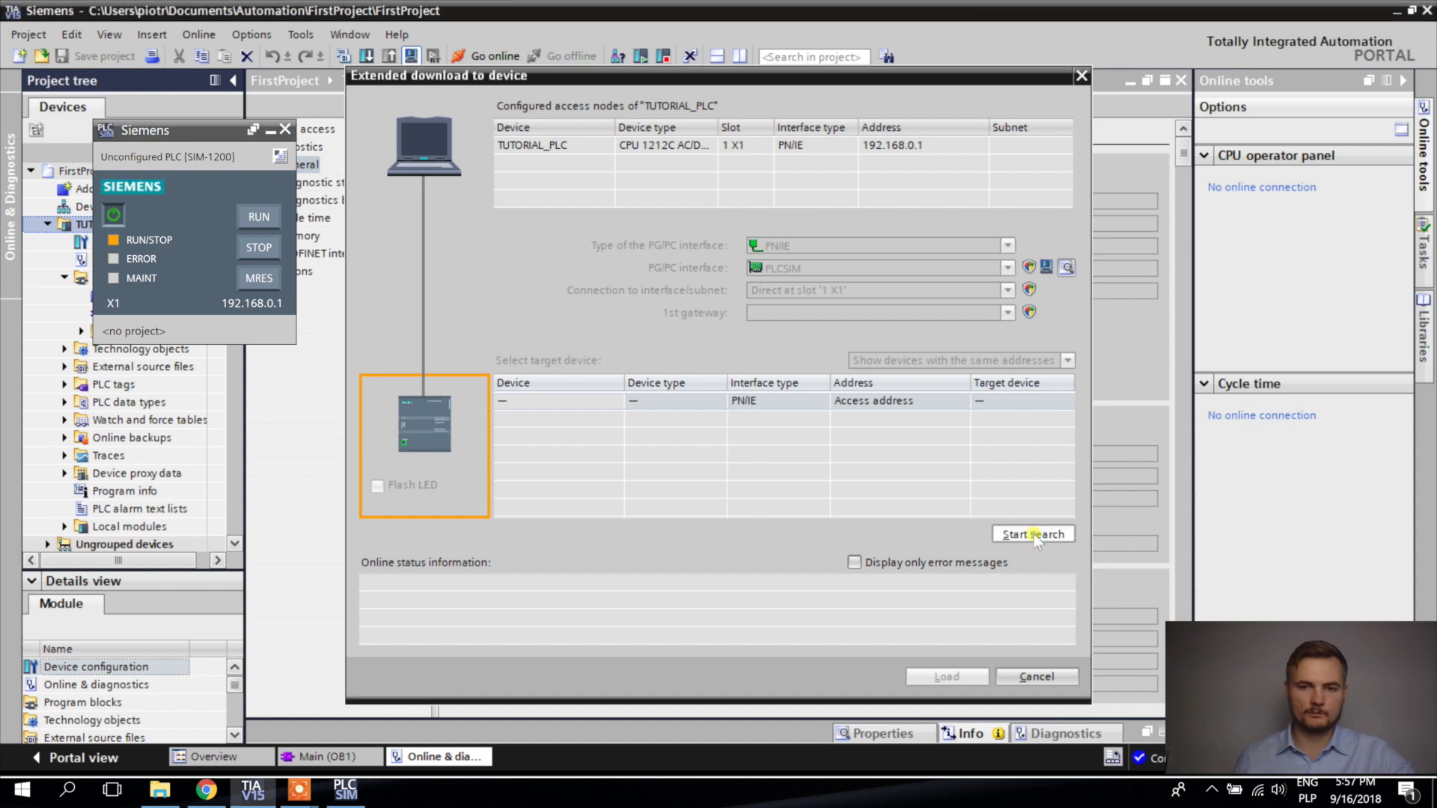
pyautogui.click(1034, 533)
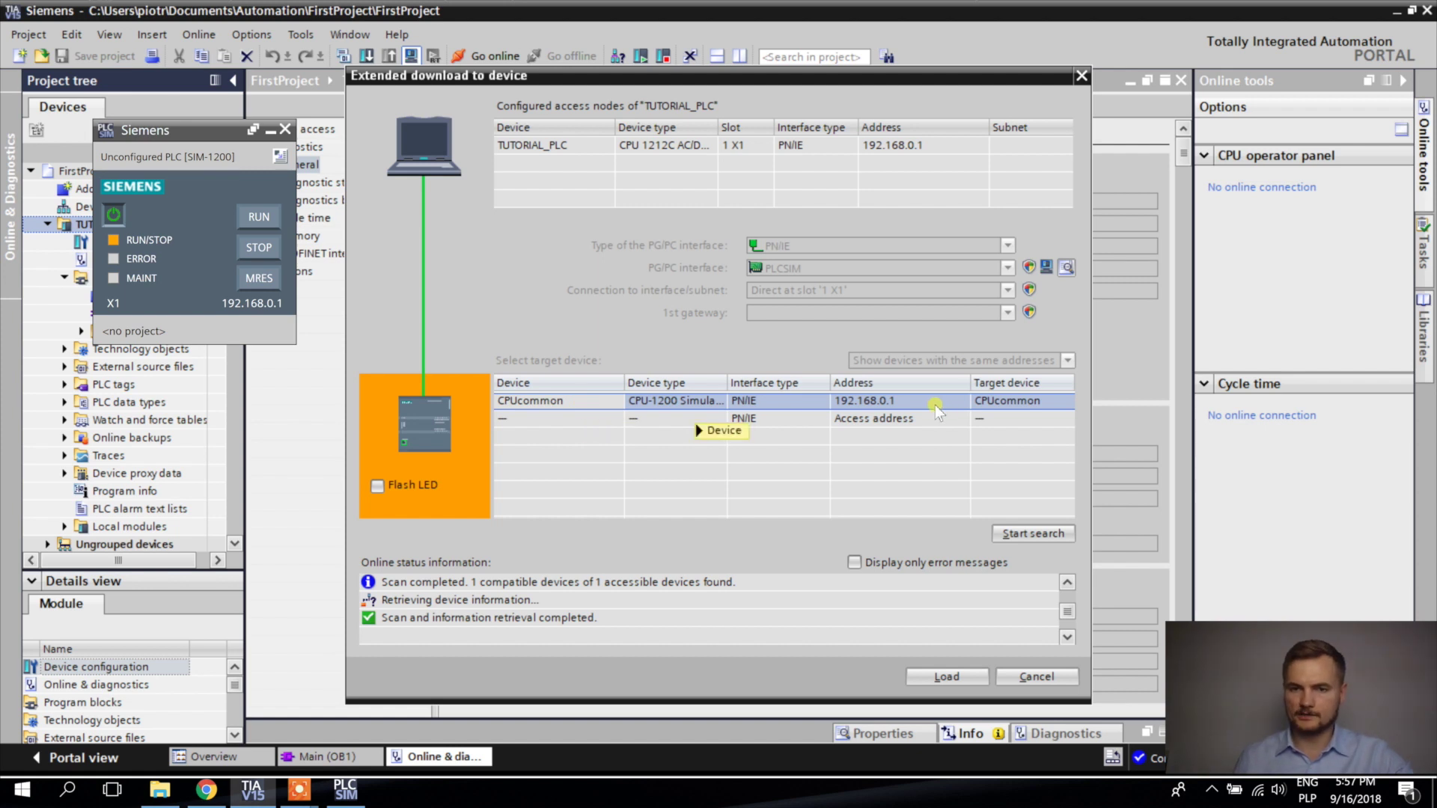
# Load TUTORIAL_PLC into the PLCSIM CPU with 0 errors and switch the simulator to RUN
pyautogui.click(945, 677)
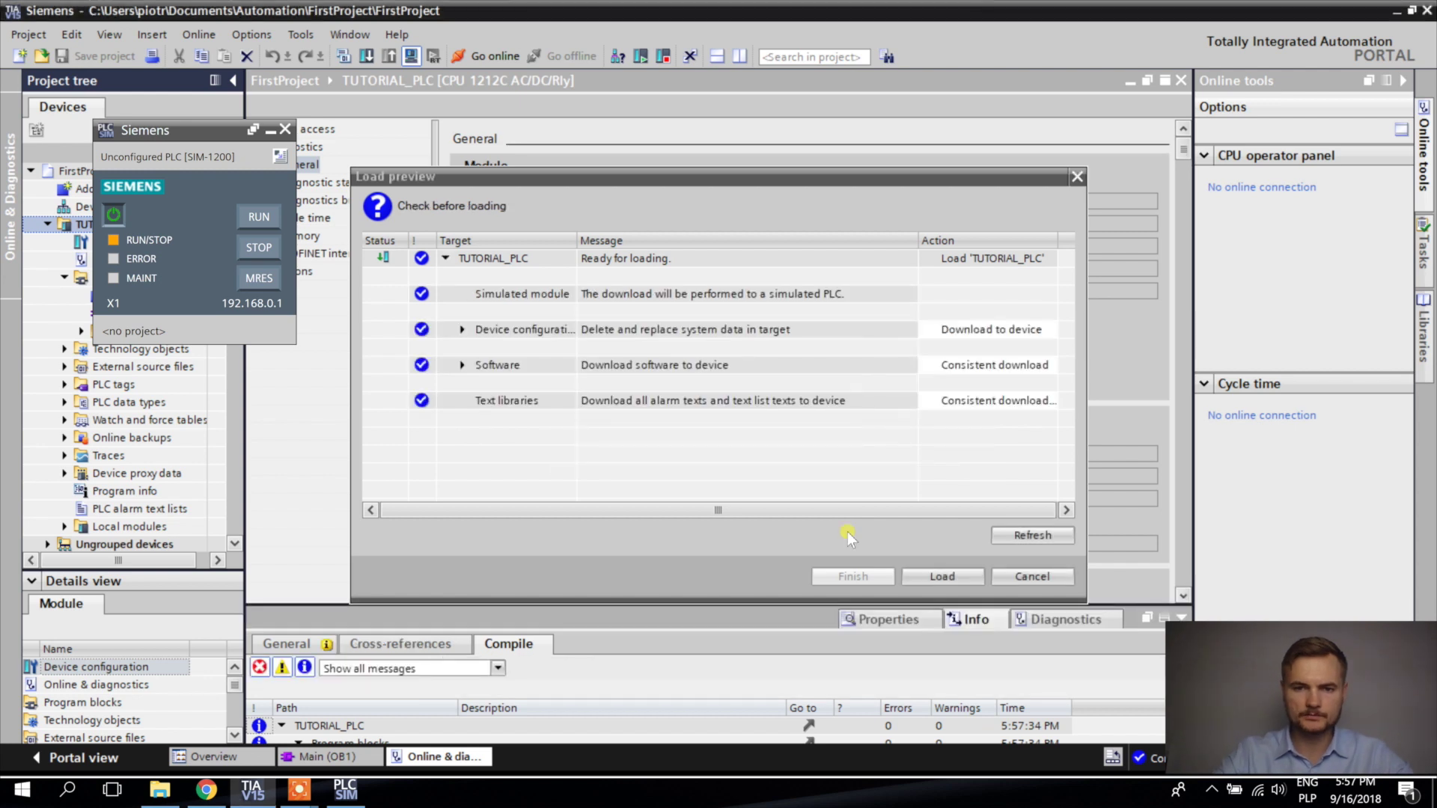
pyautogui.click(950, 579)
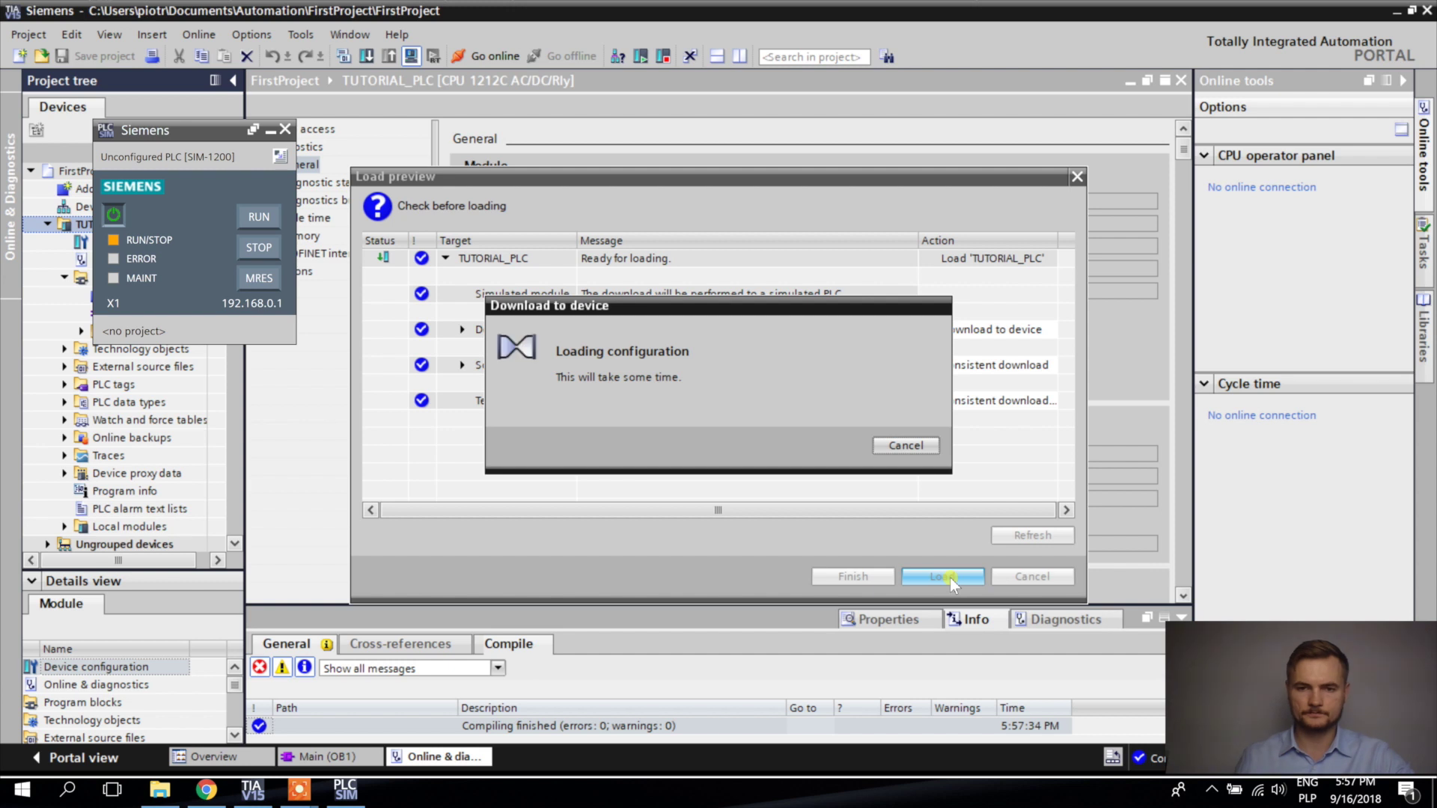
pyautogui.click(257, 219)
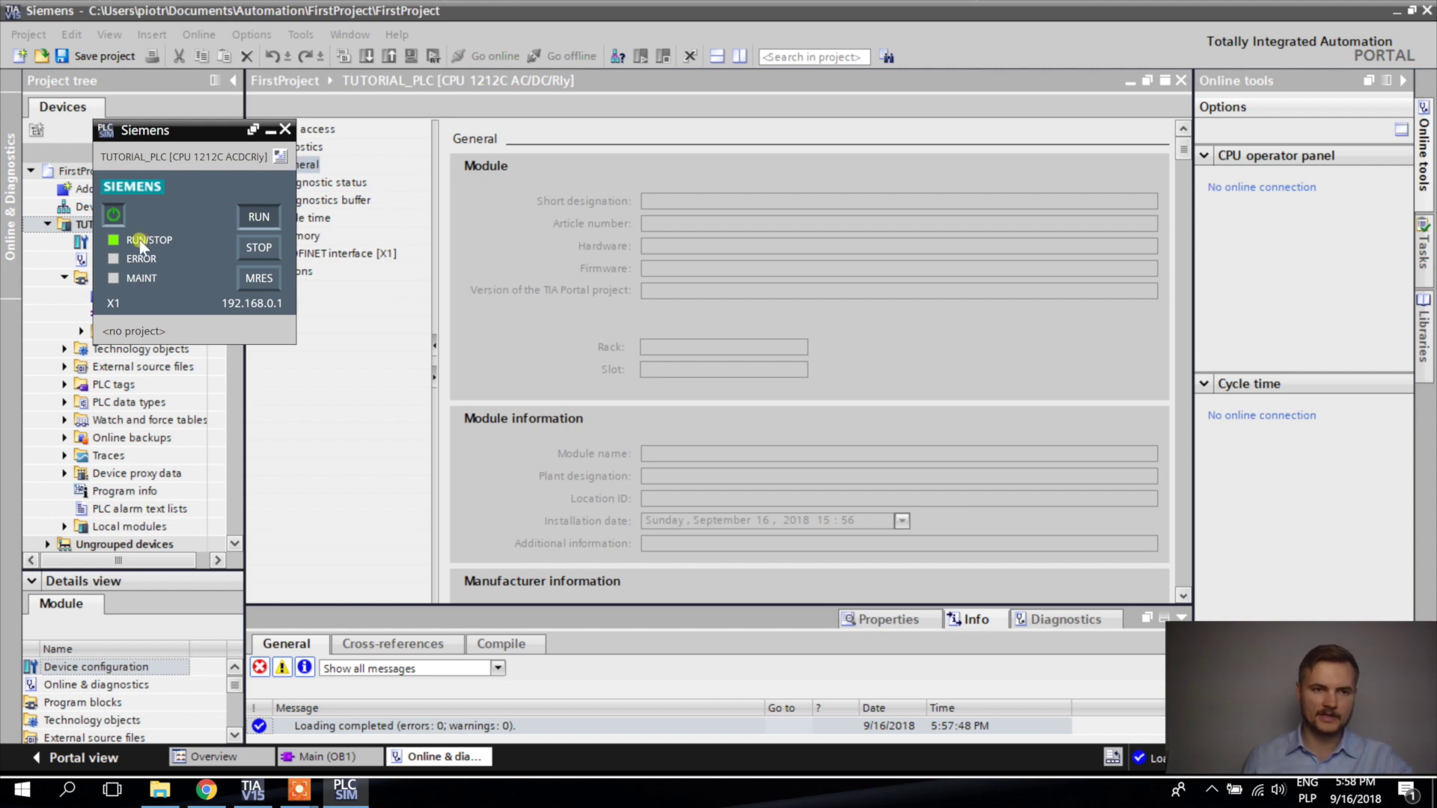
# Go online with simulated TUTORIAL_PLC via Online & diagnostics, confirming RUN and a 728 ms longest cycle
pyautogui.moveTo(174, 130); pyautogui.dragTo(434, 151)
pyautogui.doubleClick(157, 260)
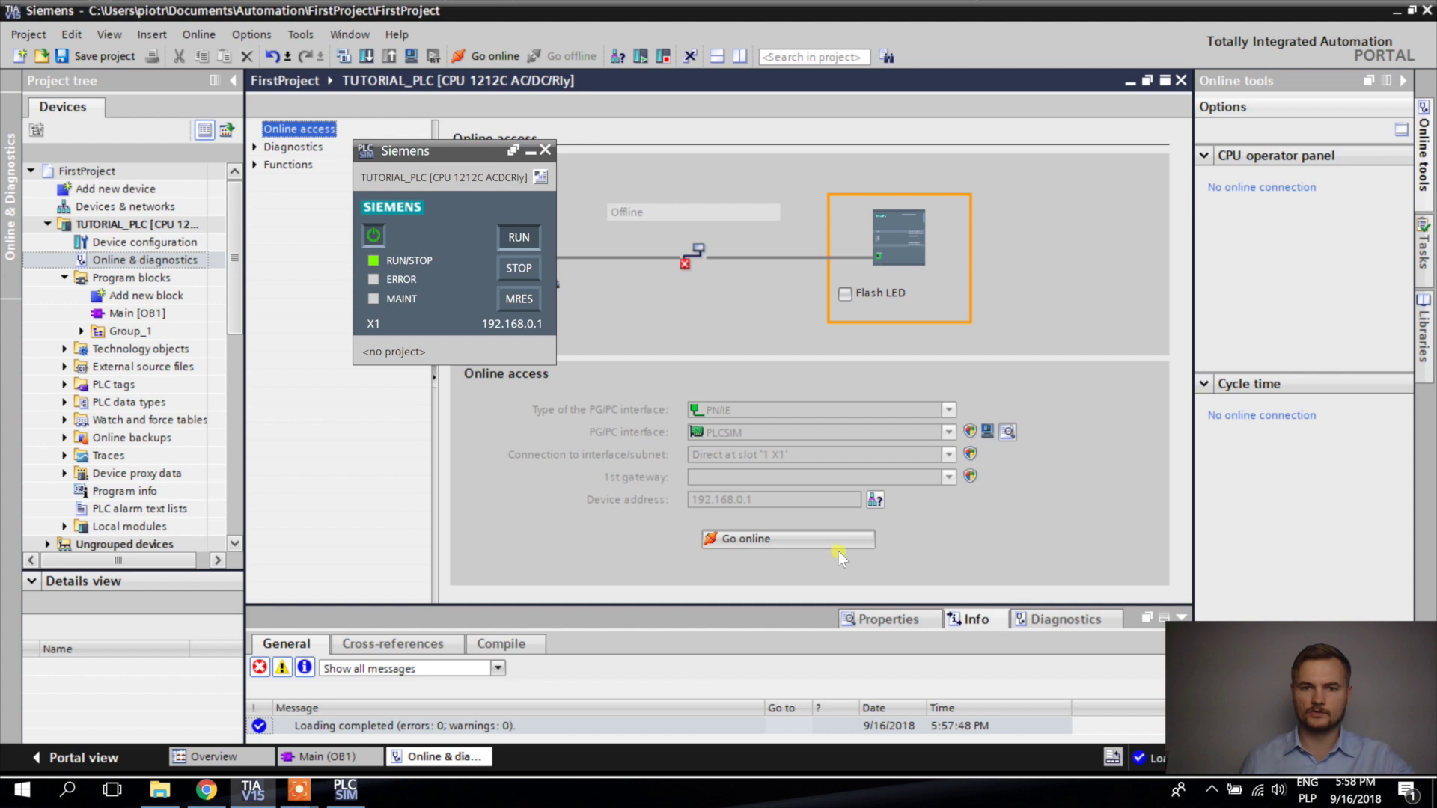
pyautogui.click(824, 539)
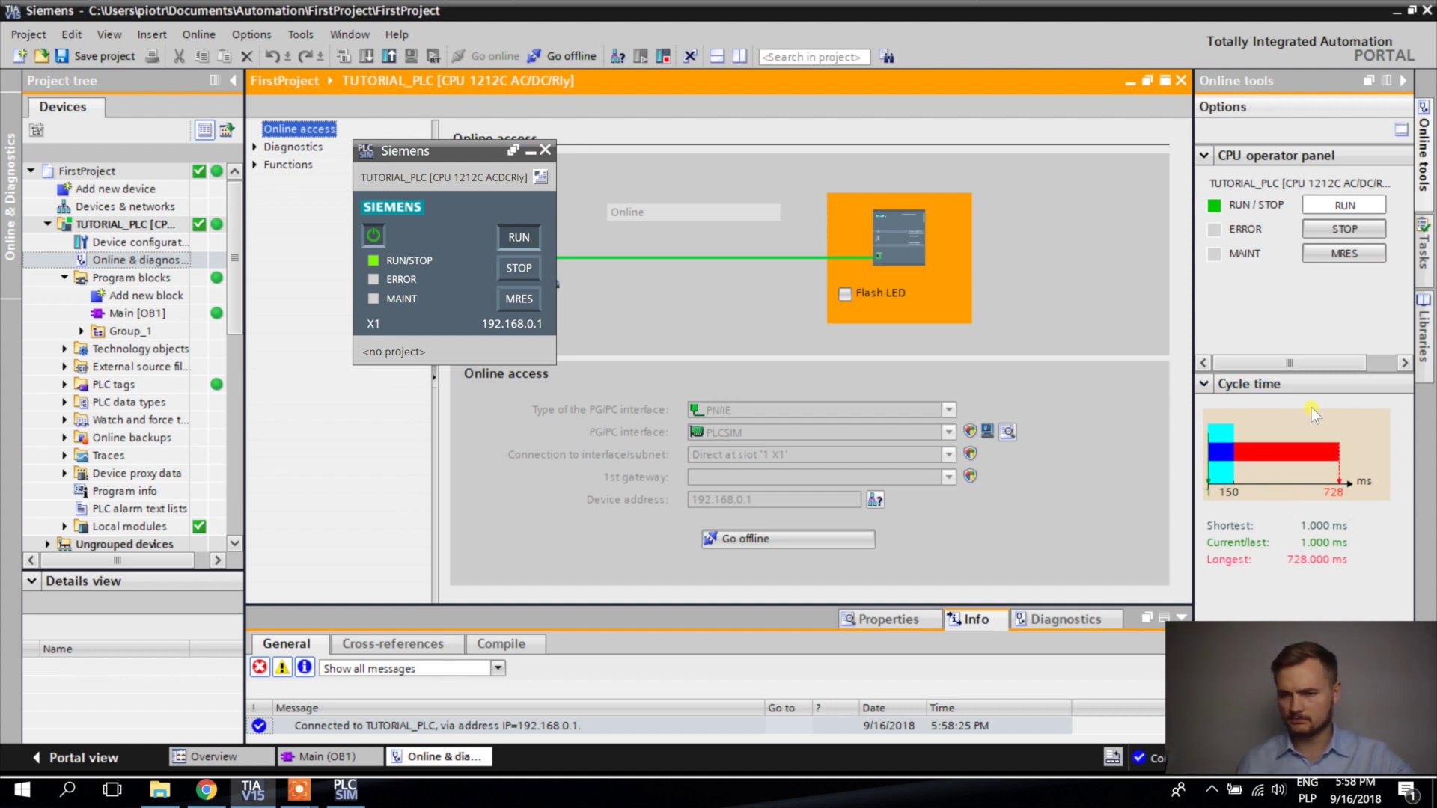
pyautogui.click(1328, 456)
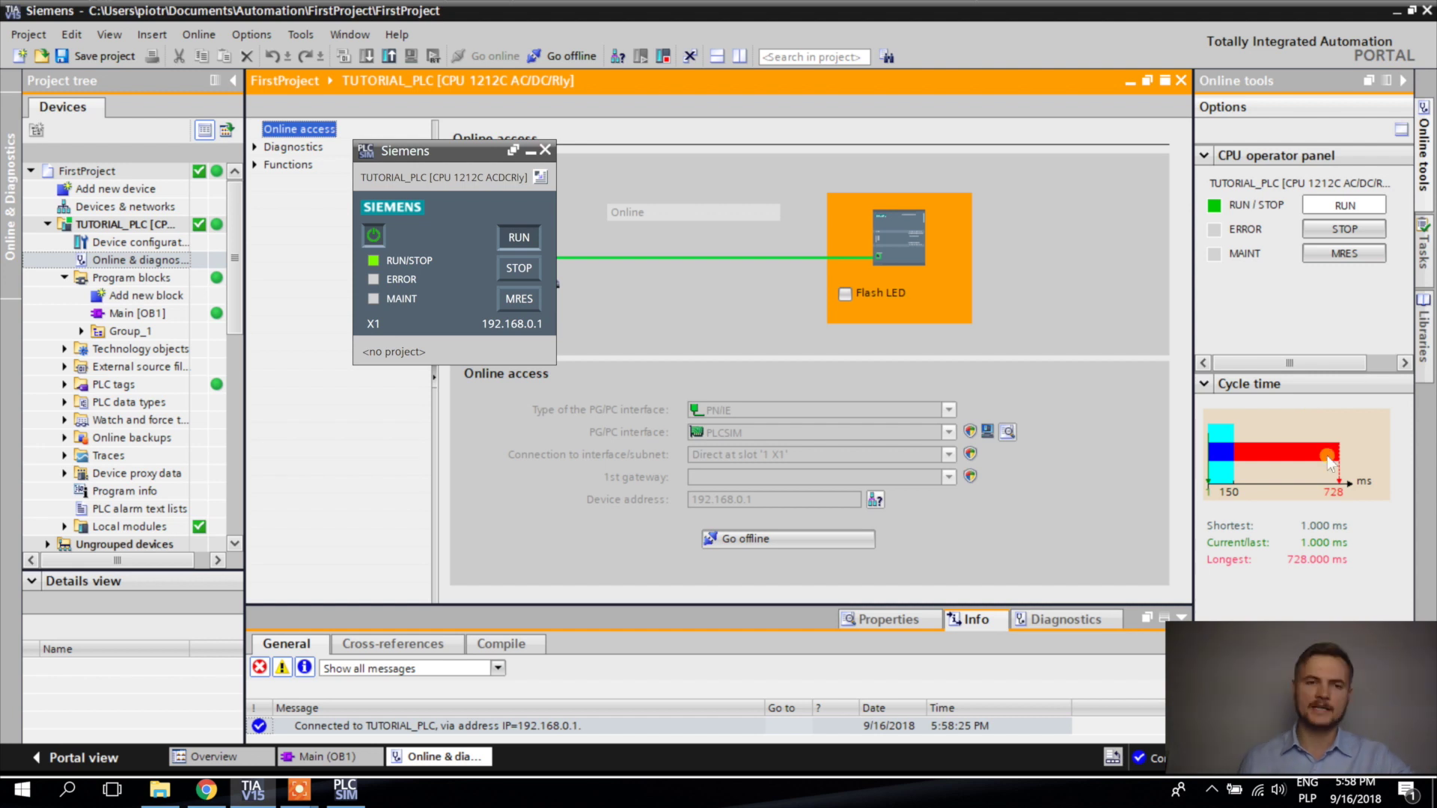